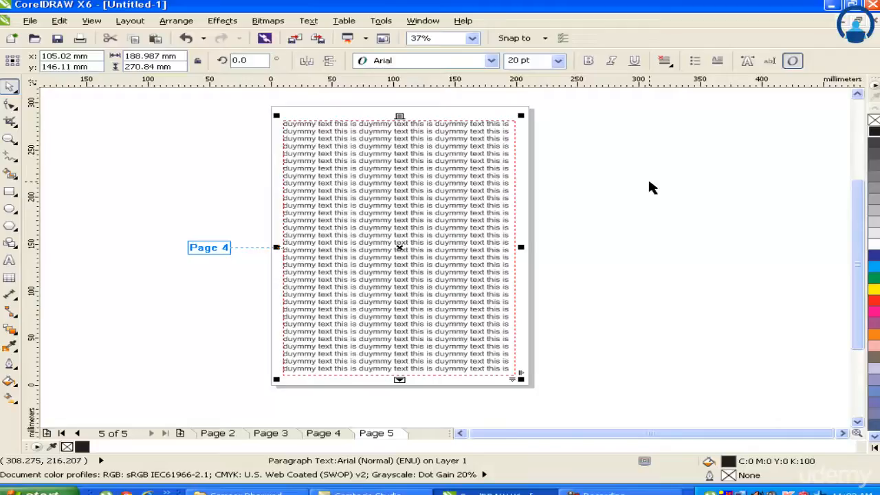
Insert a page after Page 5 and continue the overflowing text there in a linked frame of about 198 × 285 mm
key(p)
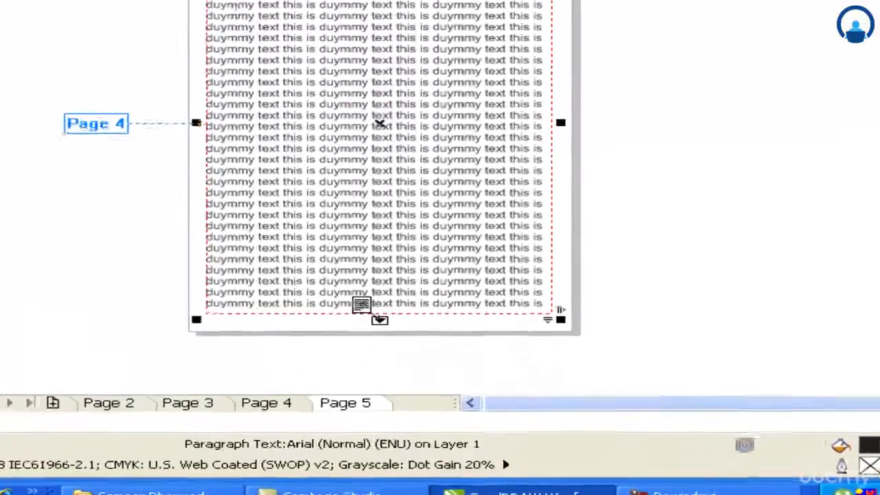
click(400, 377)
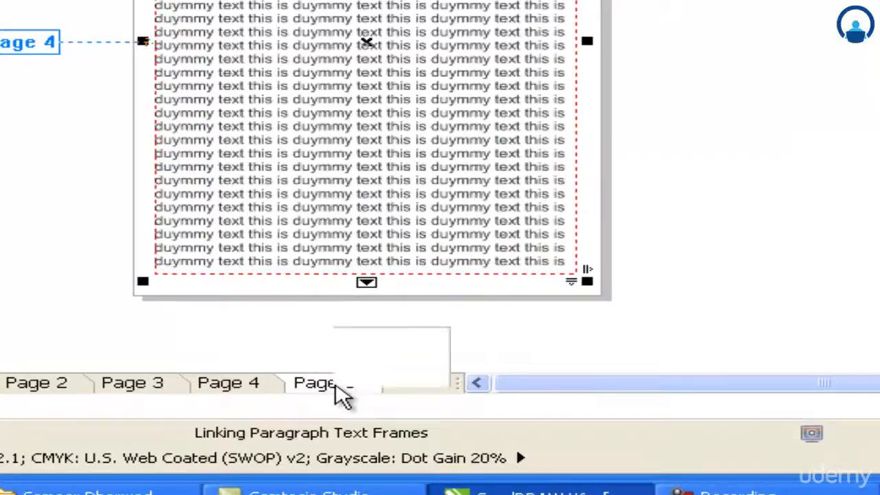
right_click(335, 391)
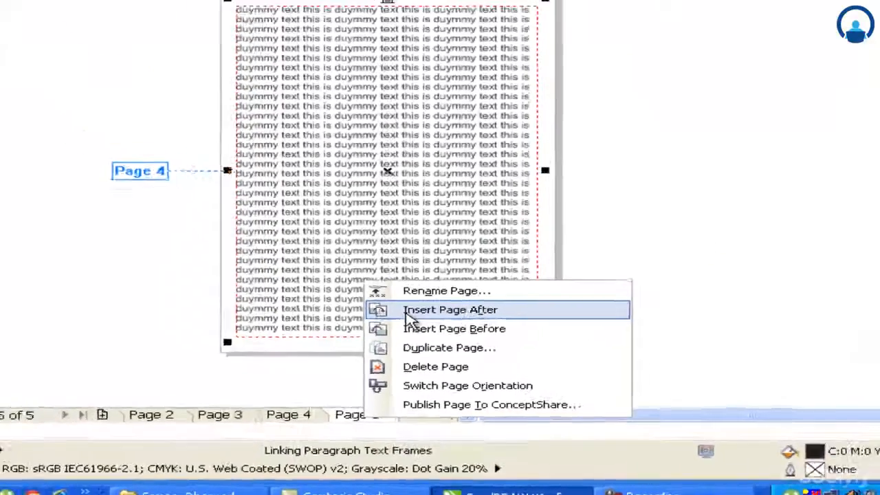
click(396, 239)
drag(275, 104, 519, 380)
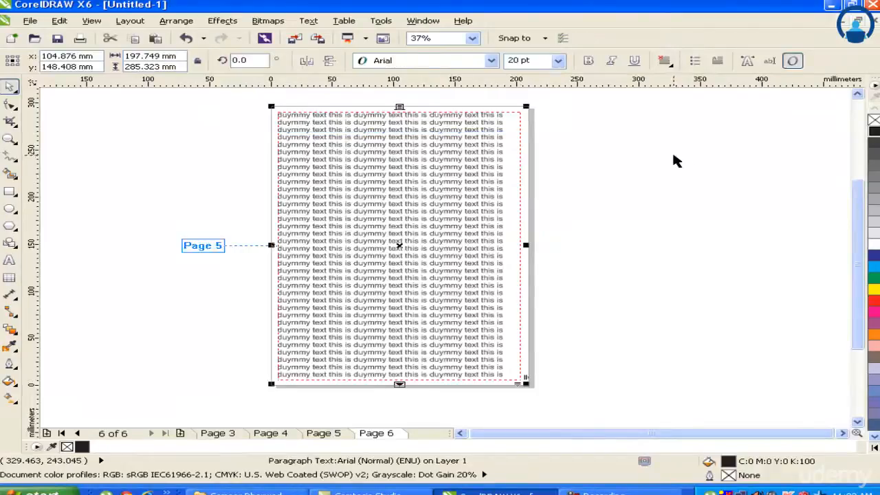
Insert a page after Page 6 and flow the remaining text into a linked frame of about 131 × 200 mm
click(400, 384)
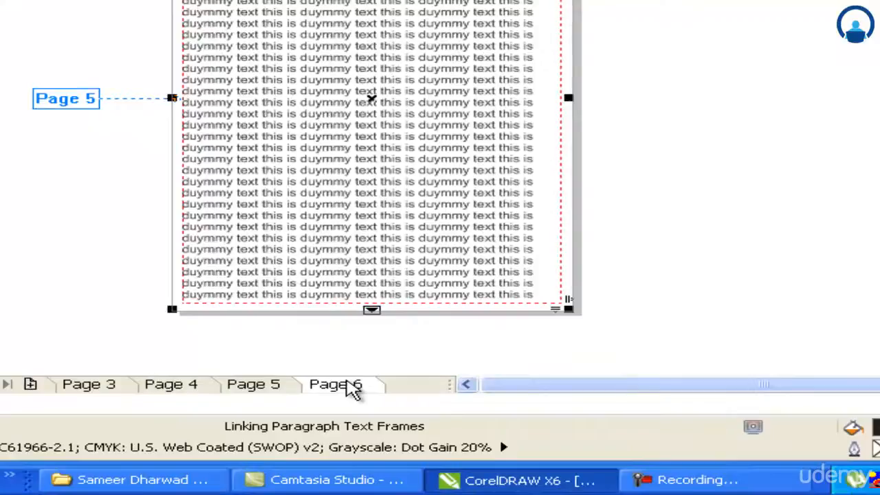
right_click(352, 388)
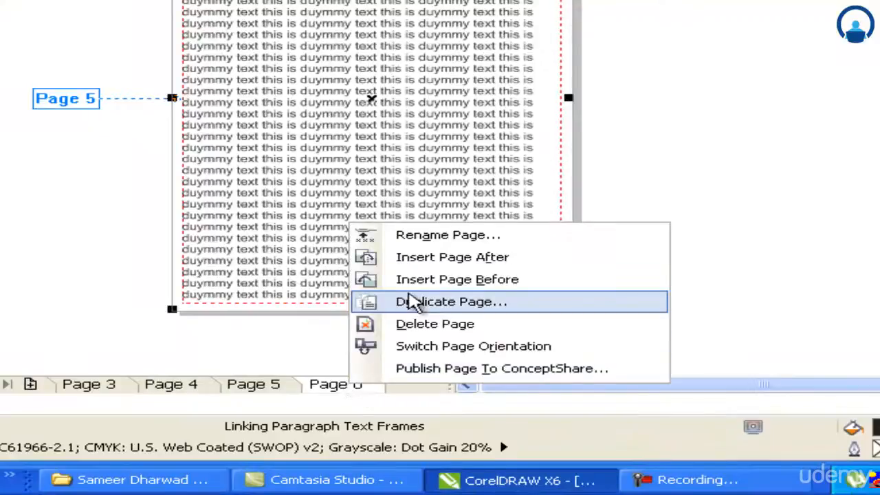
click(423, 257)
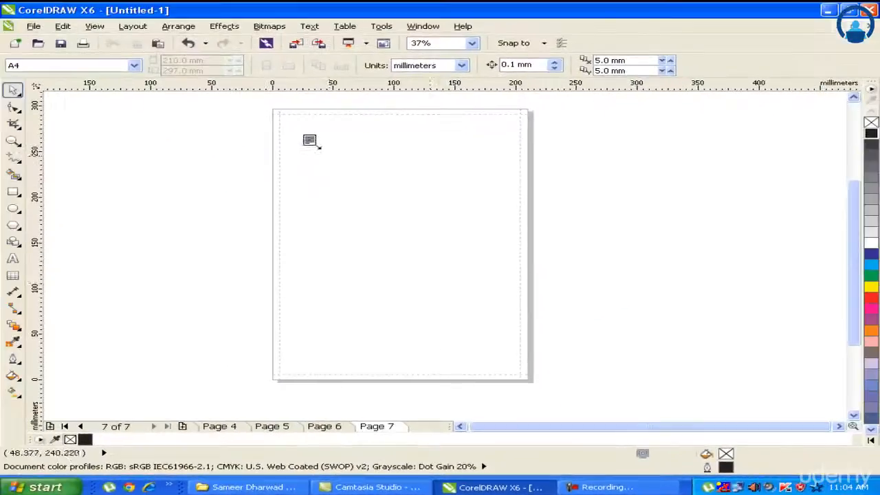
drag(328, 146, 487, 328)
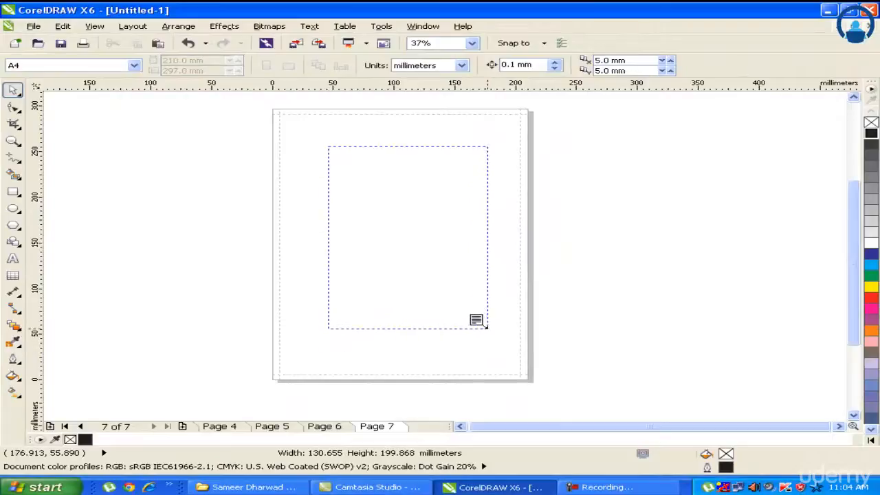
Widen the text frame on Page 7 to about 155 mm and center it on the page
drag(488, 237, 520, 238)
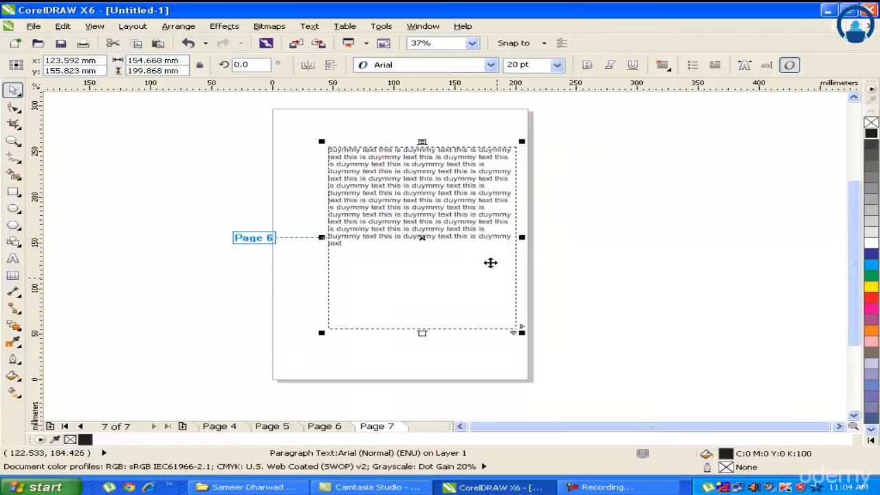
key(p)
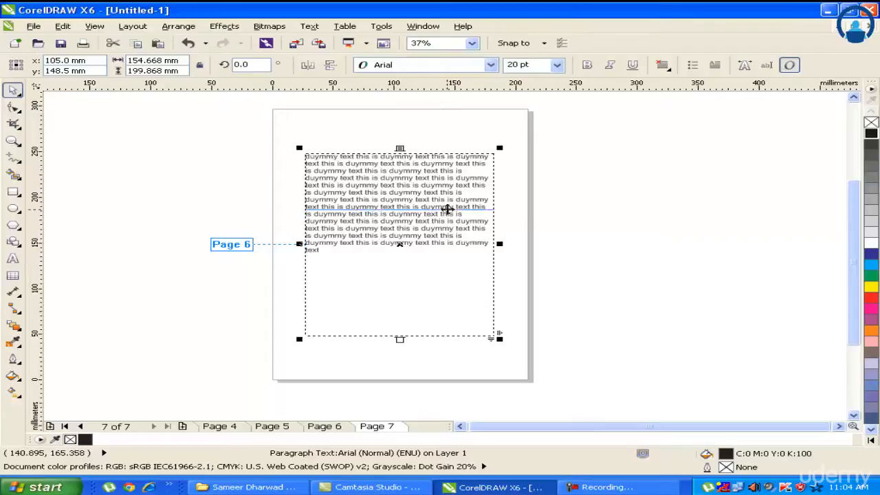
click(633, 161)
click(441, 266)
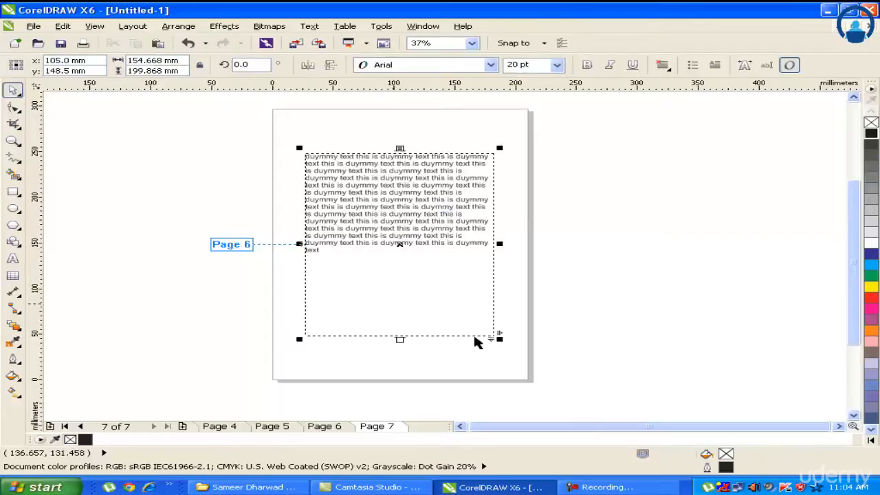
click(713, 179)
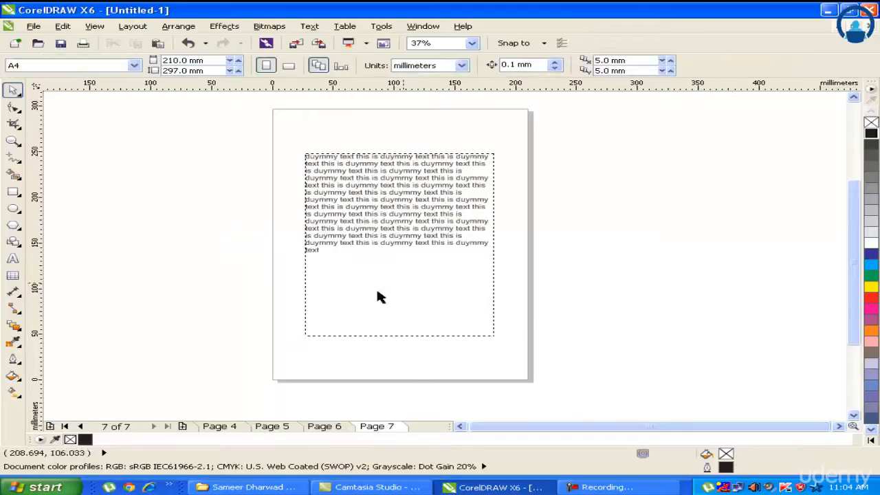
Go through all seven pages in both directions to examine how the linked text flows between frames
click(325, 426)
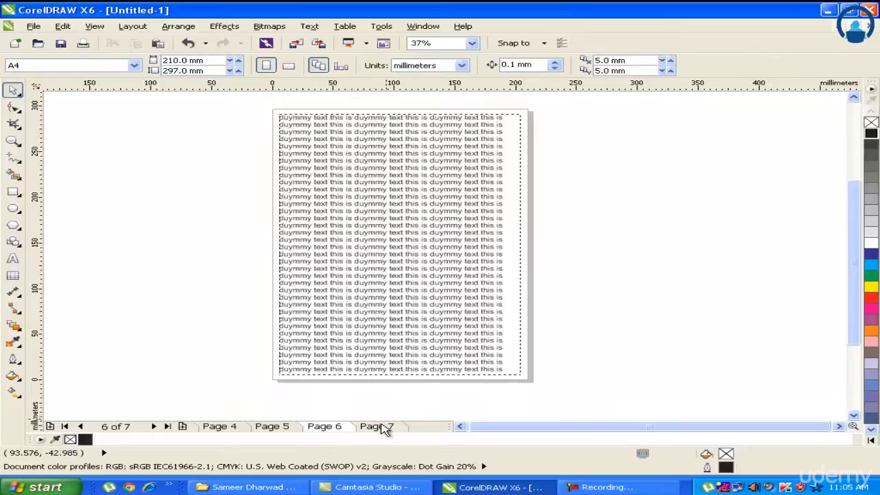
click(384, 426)
click(331, 427)
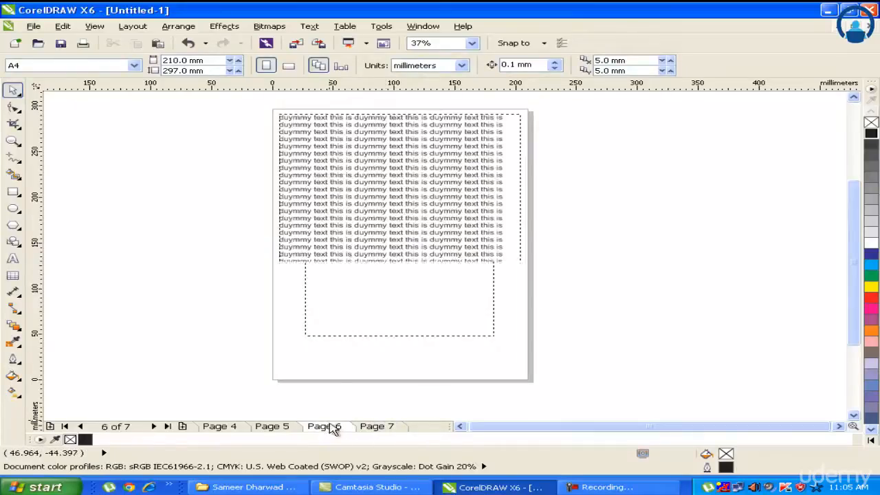
key(Page_Up)
key(Page_Up)
key(Page_Up)
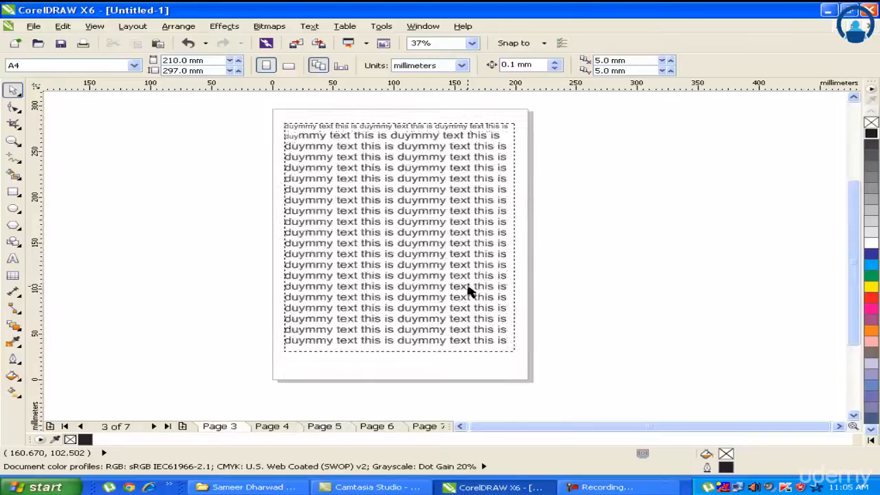
key(Page_Up)
key(Page_Up)
key(Page_Up)
key(Escape)
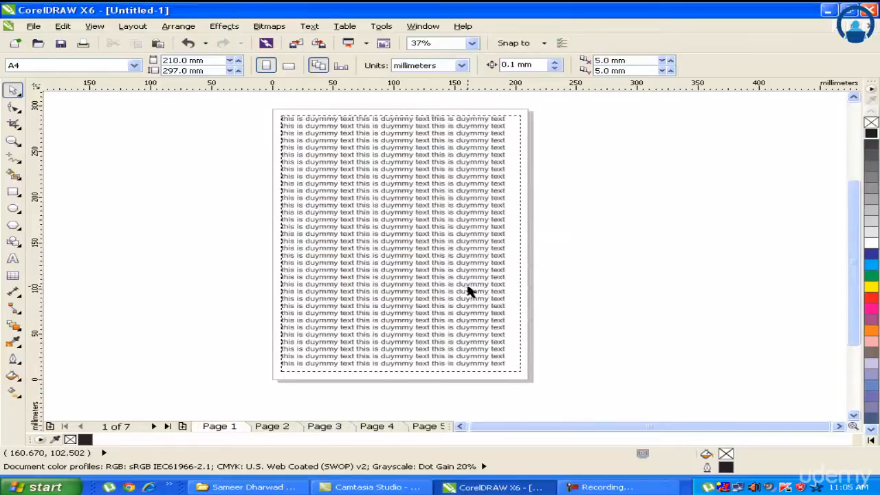
key(Page_Down)
key(Page_Down)
key(Page_Down)
key(Page_Down)
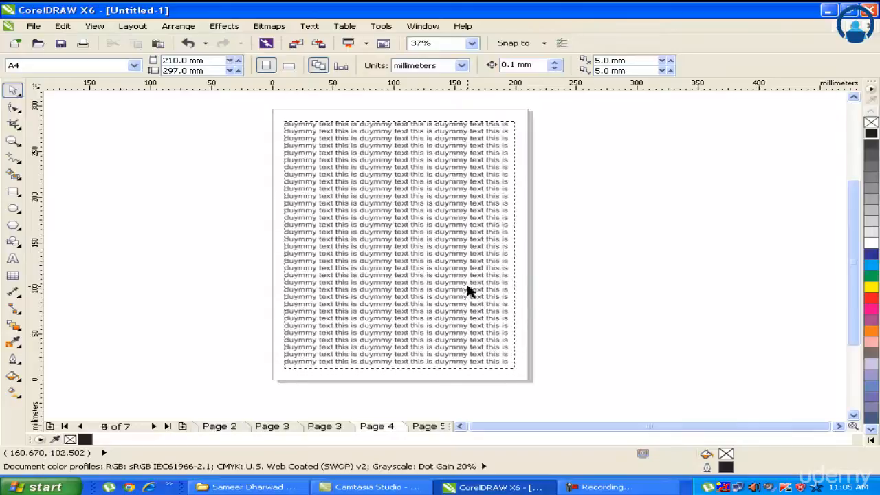
key(Page_Down)
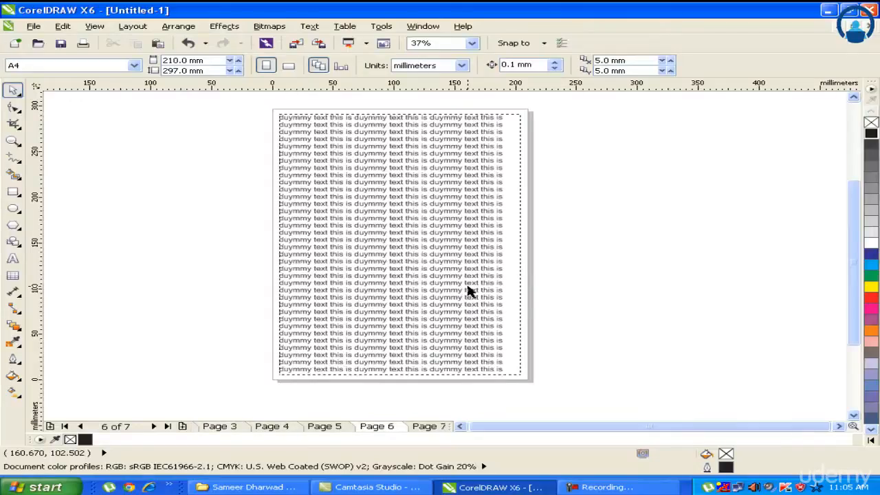
key(Page_Down)
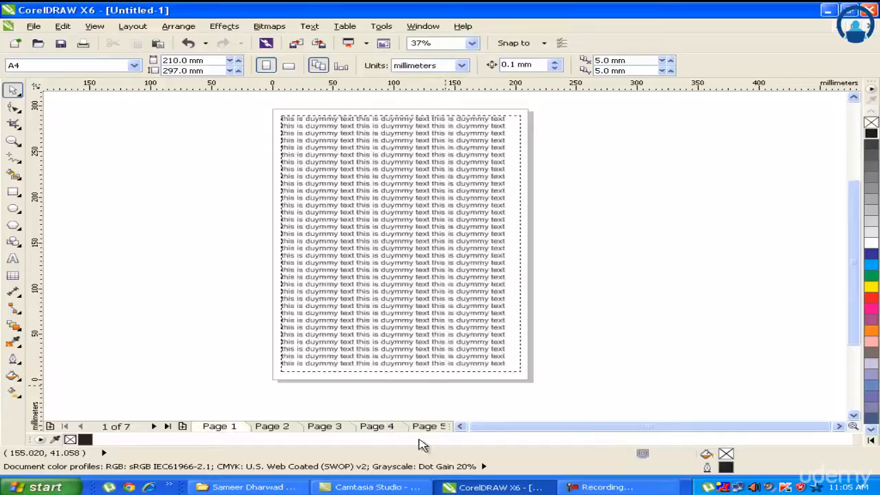
Delete Page 7, the last page of the document
click(428, 428)
click(428, 427)
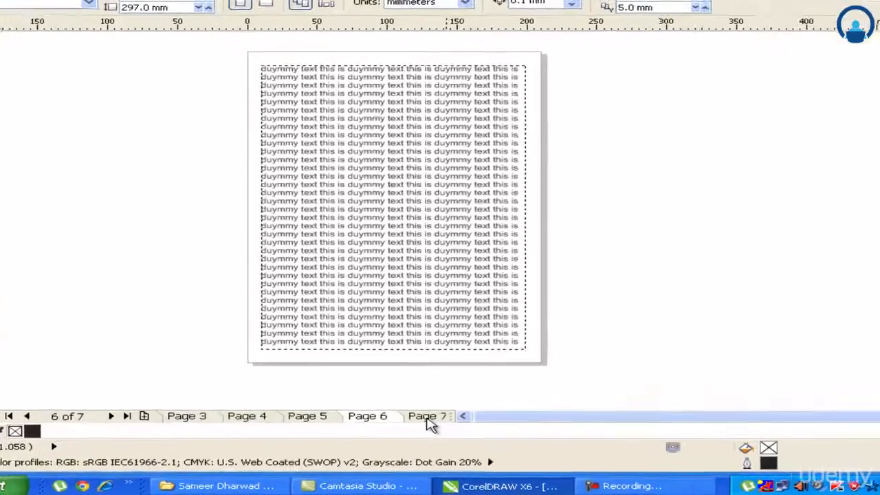
click(428, 424)
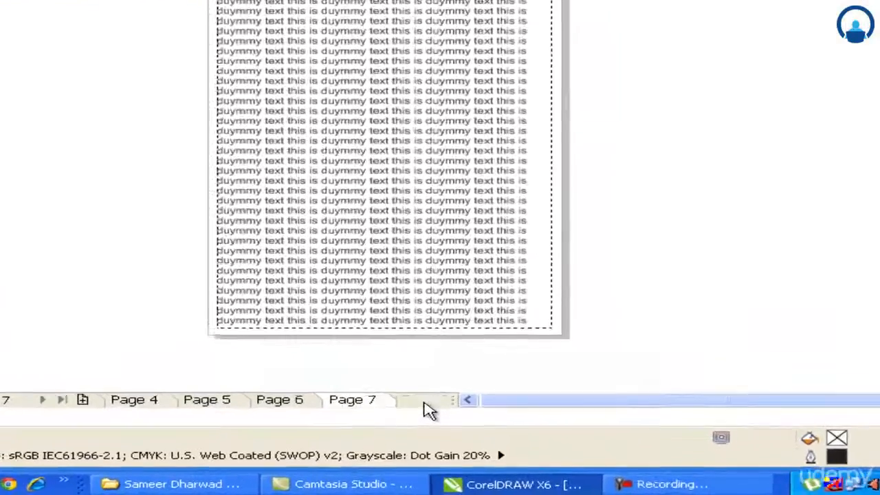
right_click(385, 416)
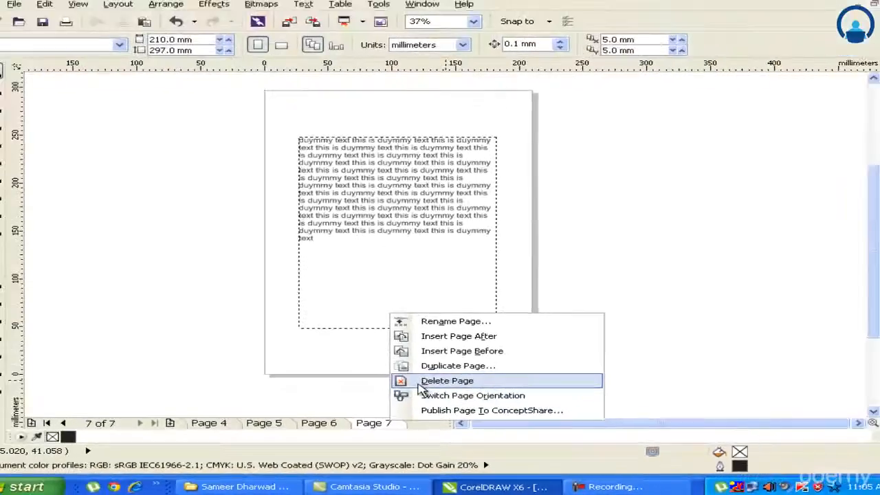
click(444, 355)
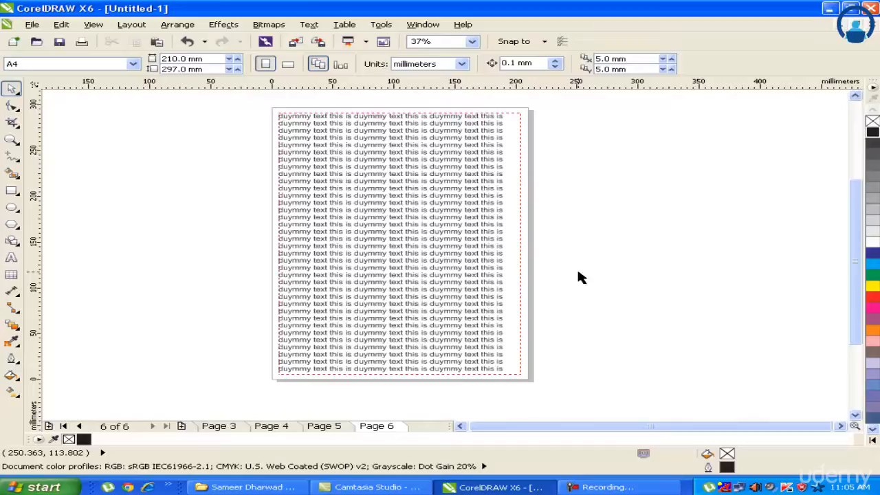
Delete Page 6 together with its linked text frame
click(485, 250)
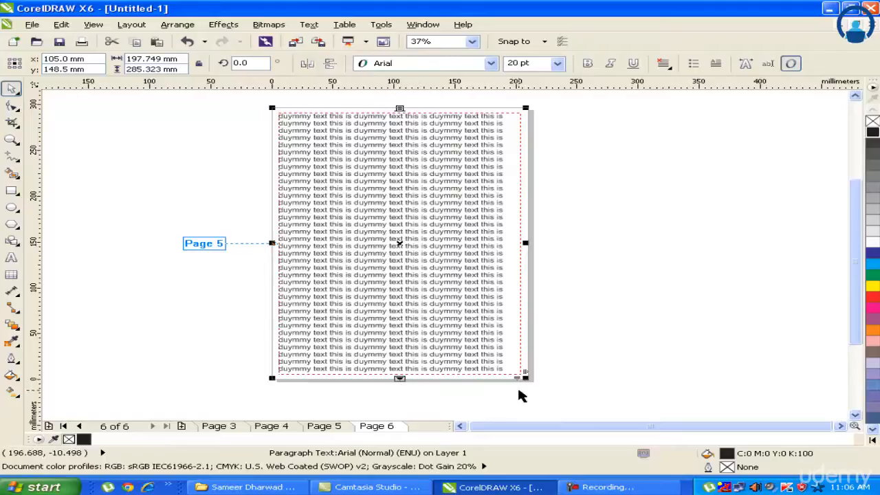
right_click(371, 426)
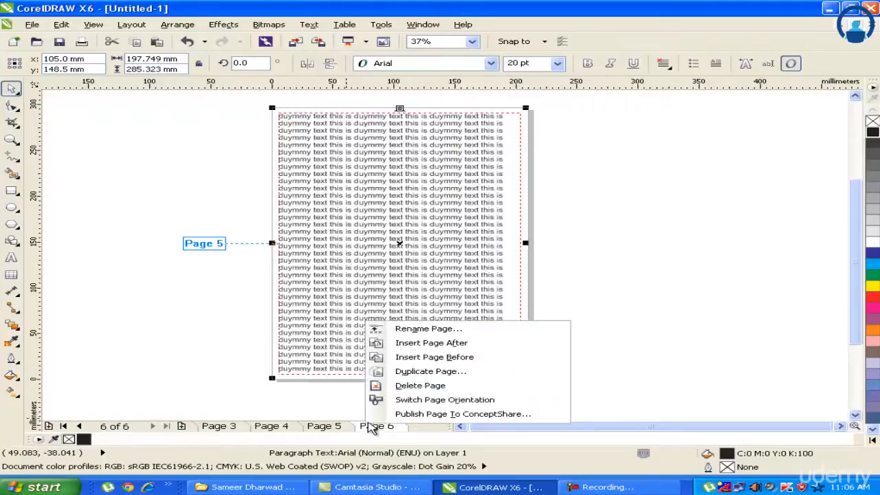
click(407, 388)
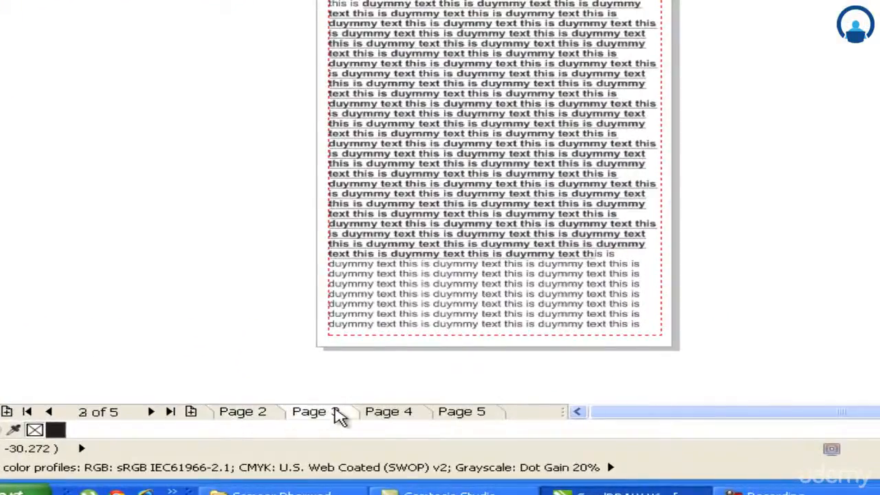
Delete all the remaining pages except Page 1
right_click(329, 412)
click(335, 415)
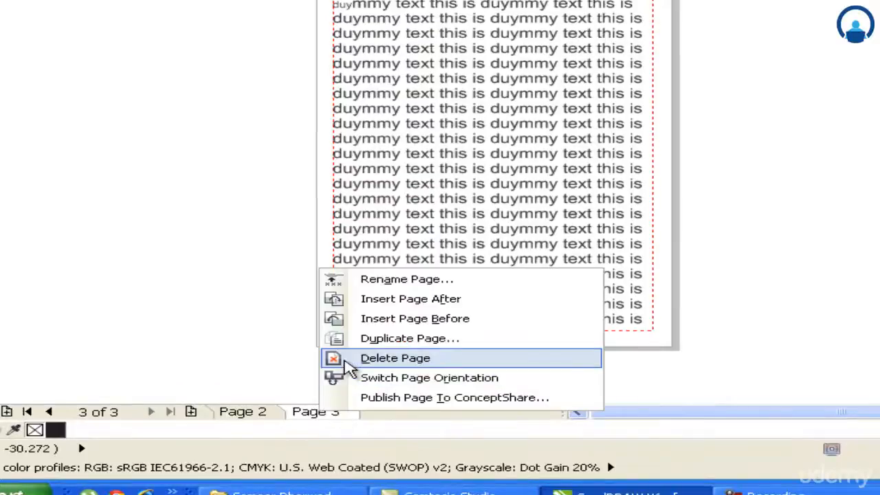
click(310, 415)
right_click(311, 412)
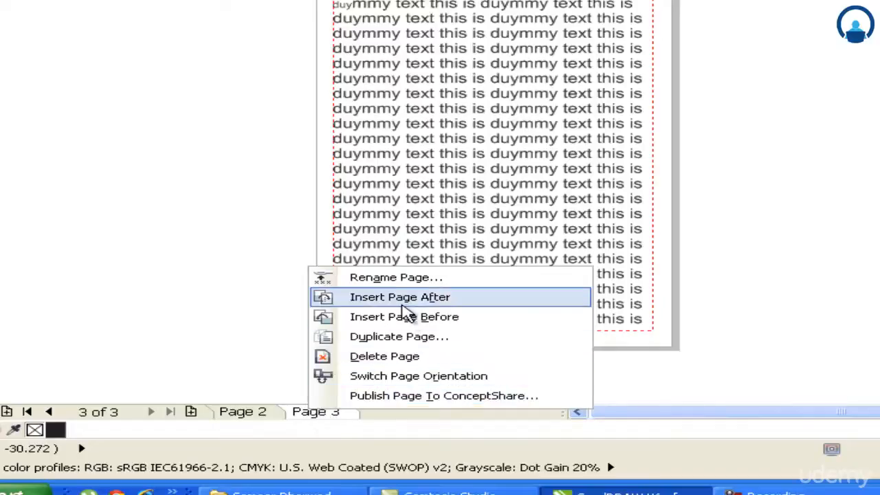
click(387, 358)
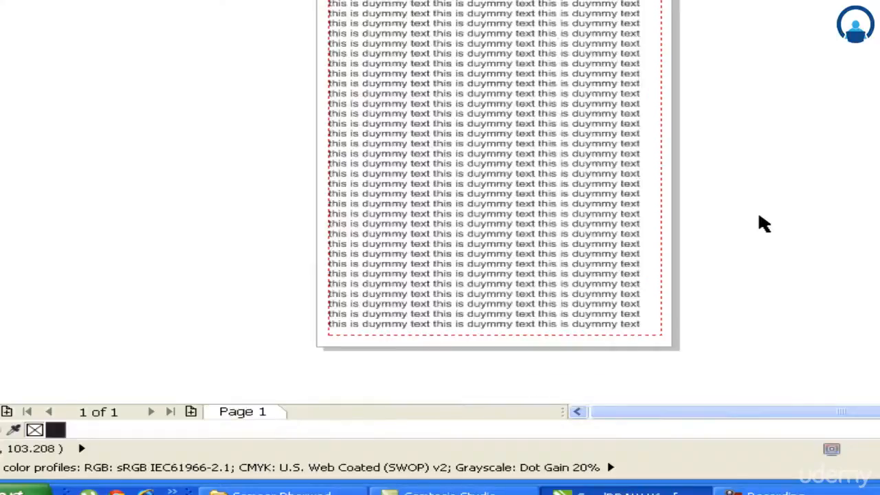
Trim the dummy text on Page 1 to fourteen lines and shorten its frame to about 126 mm high
key(ctrl+a)
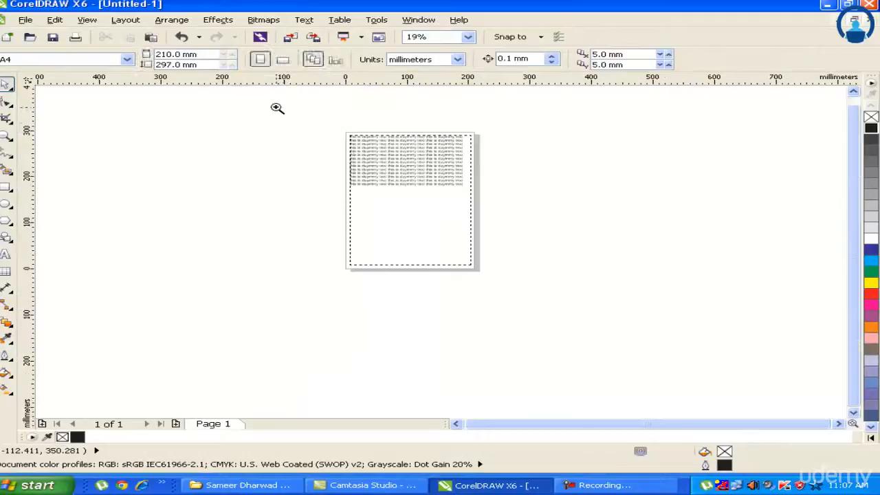
drag(307, 121, 509, 271)
click(491, 257)
drag(448, 408, 728, 252)
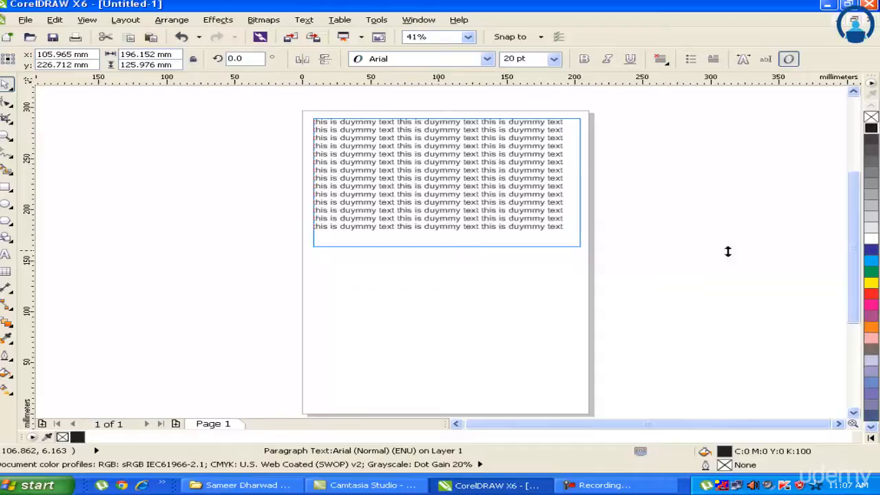
Set the font size of all the text in the Page 1 frame to 15 pt
click(285, 140)
key(F2)
drag(269, 102, 692, 337)
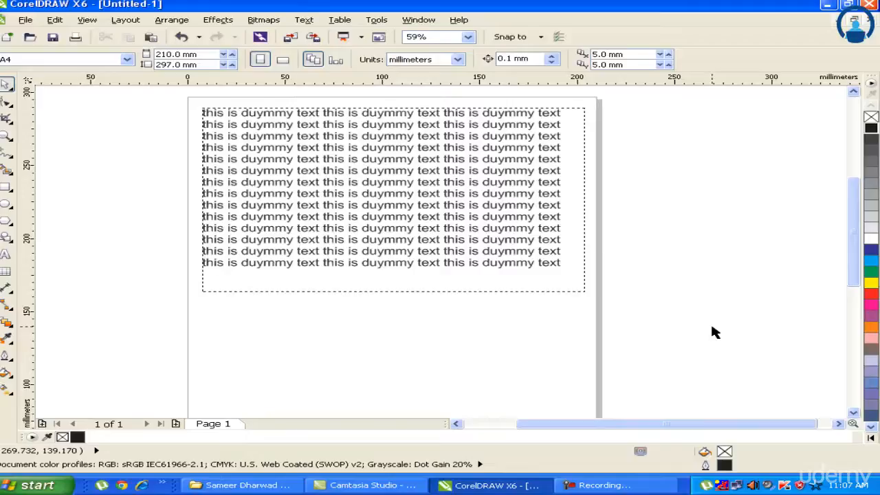
double_click(522, 242)
key(ctrl+a)
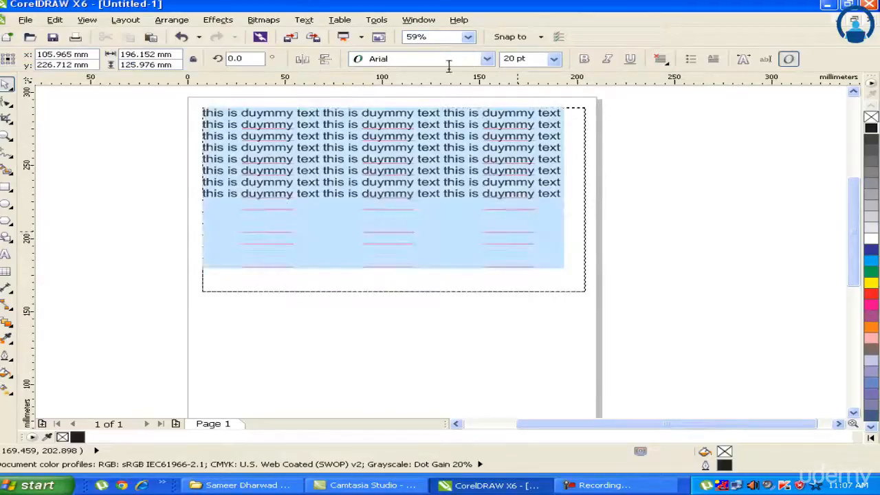
click(513, 59)
text(15)
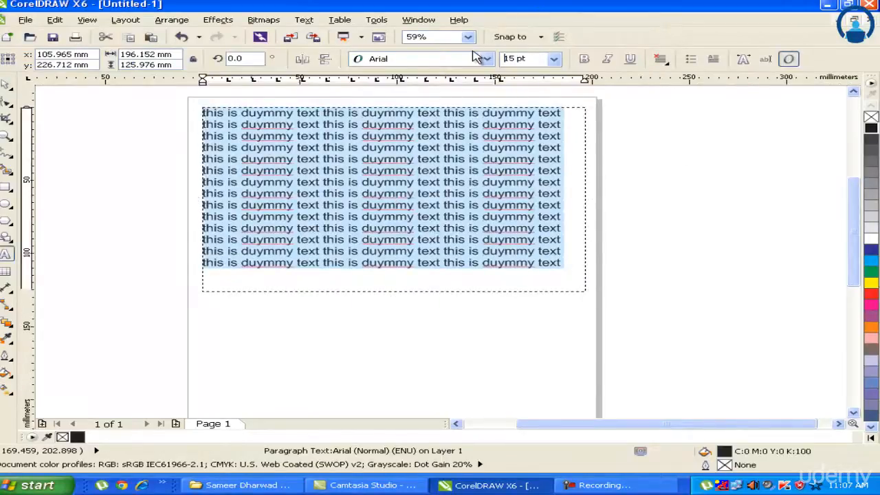
key(Return)
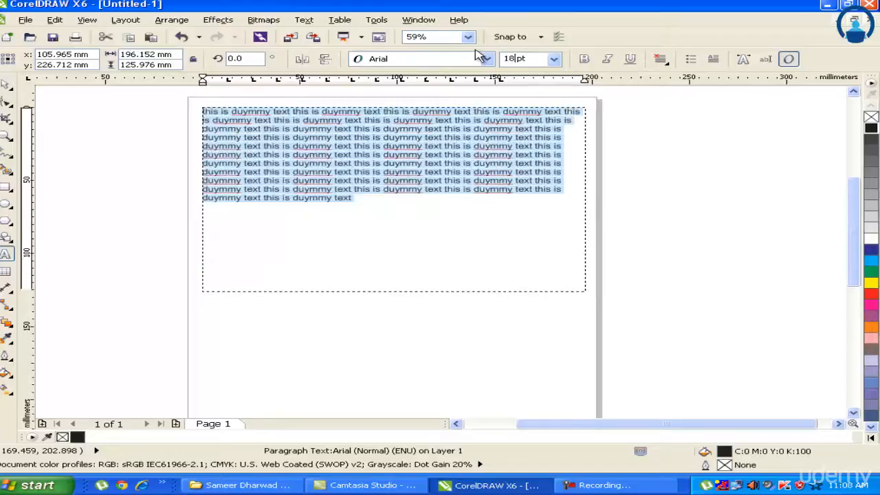
Set the font size of all the Page 1 text to 18 pt and leave text editing
key(Return)
click(5, 84)
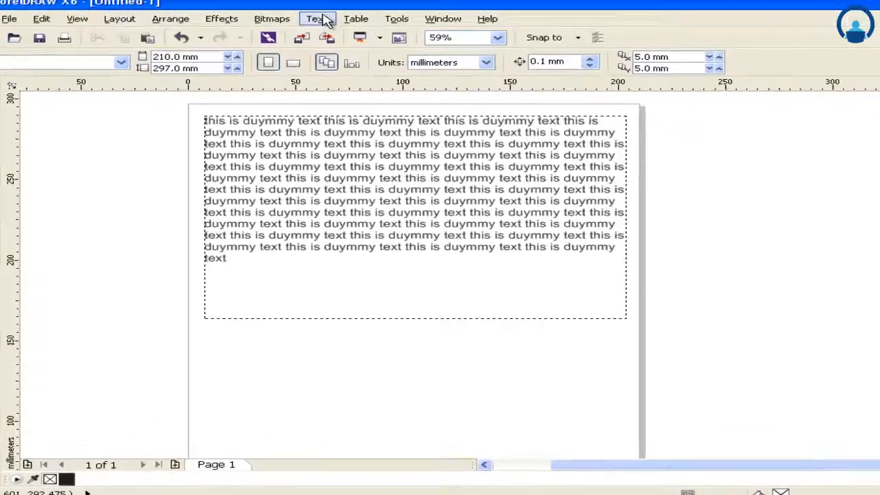
Show the Text Properties docker and close it again
click(313, 22)
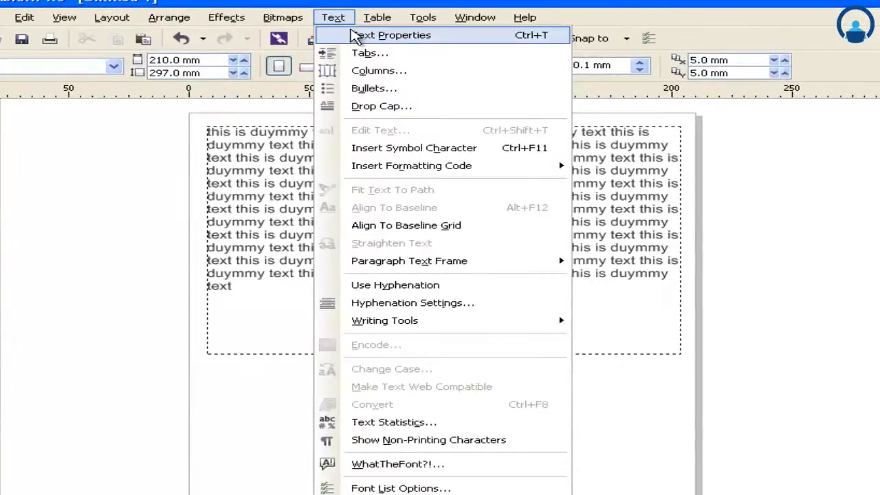
click(355, 36)
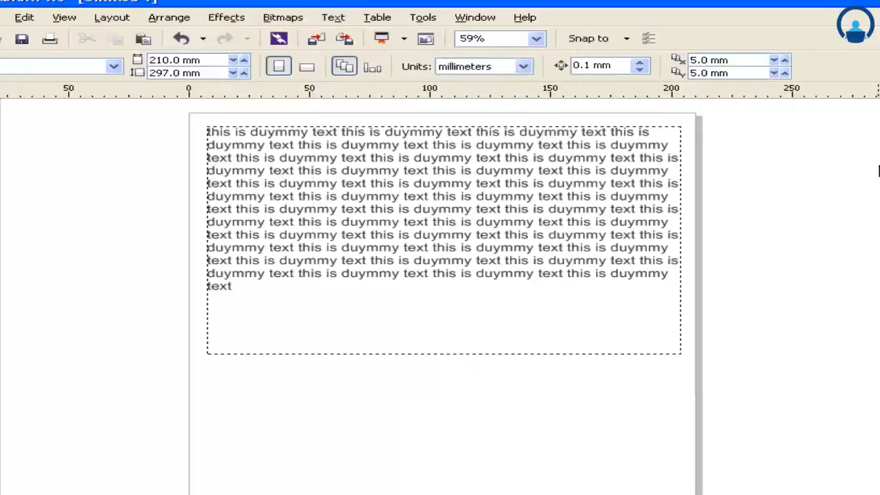
click(335, 17)
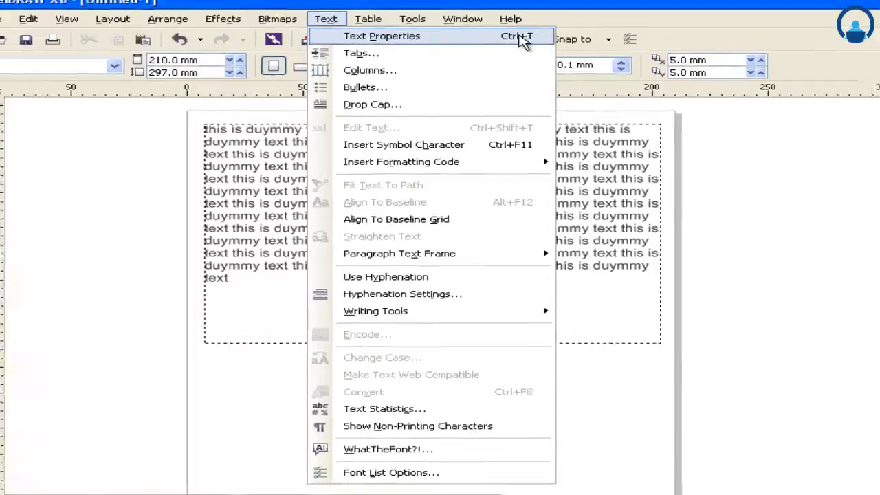
click(531, 36)
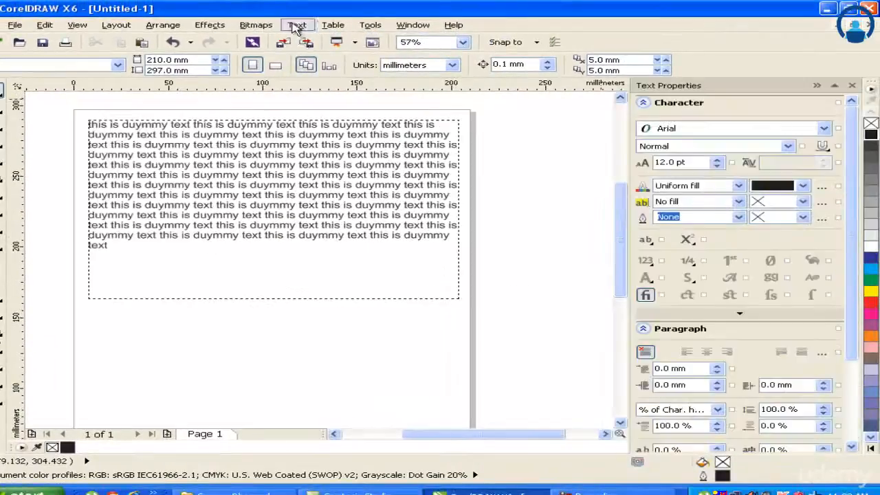
click(296, 25)
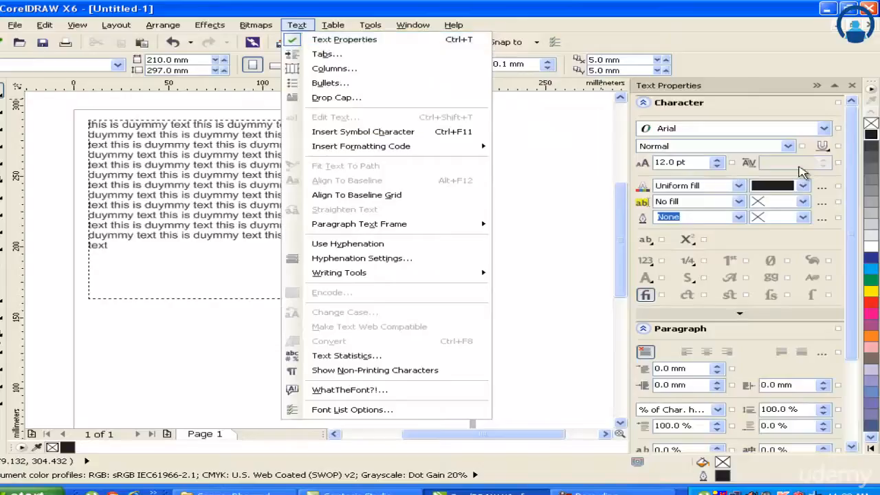
click(553, 129)
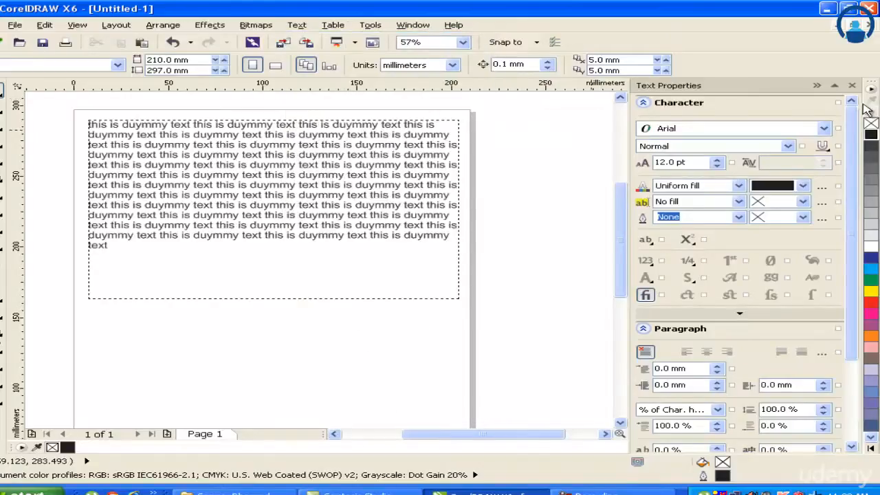
click(852, 85)
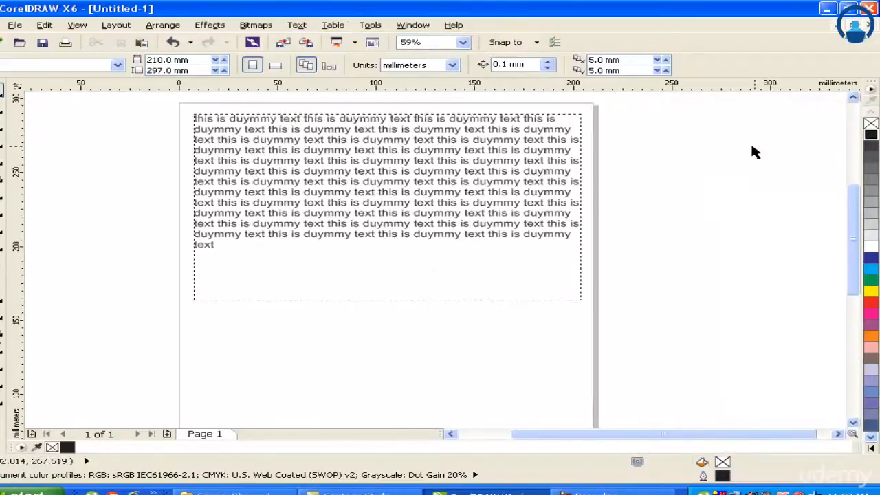
Reopen the Text Properties docker and look through its character, paragraph and frame settings
key(ctrl+t)
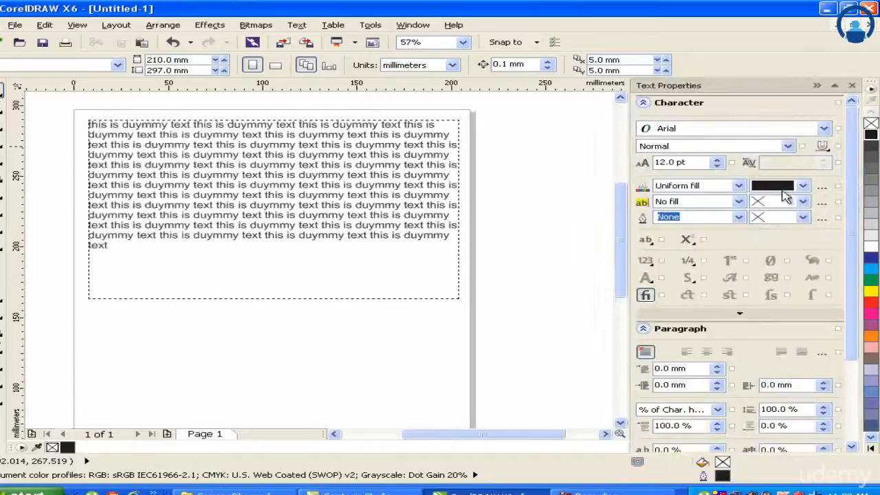
scroll(836, 330, down, 3)
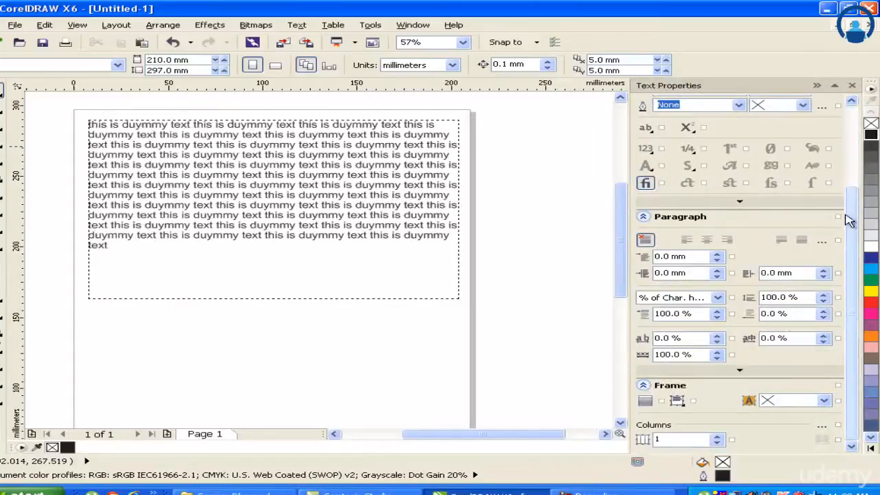
scroll(853, 216, up, 3)
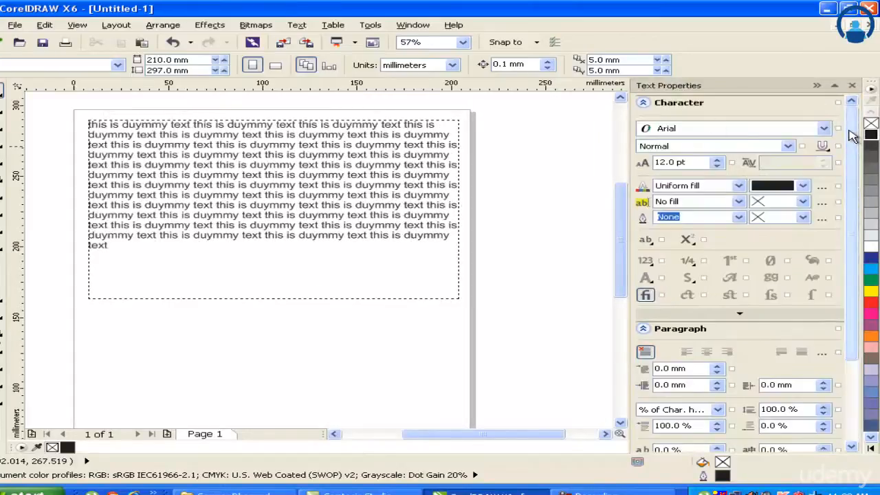
scroll(849, 227, down, 3)
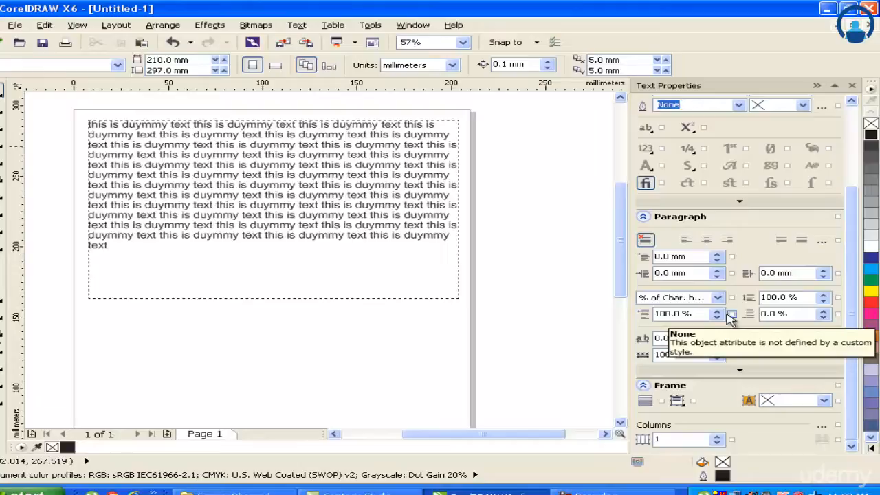
Select all the text inside the Page 1 frame and align it left
click(422, 197)
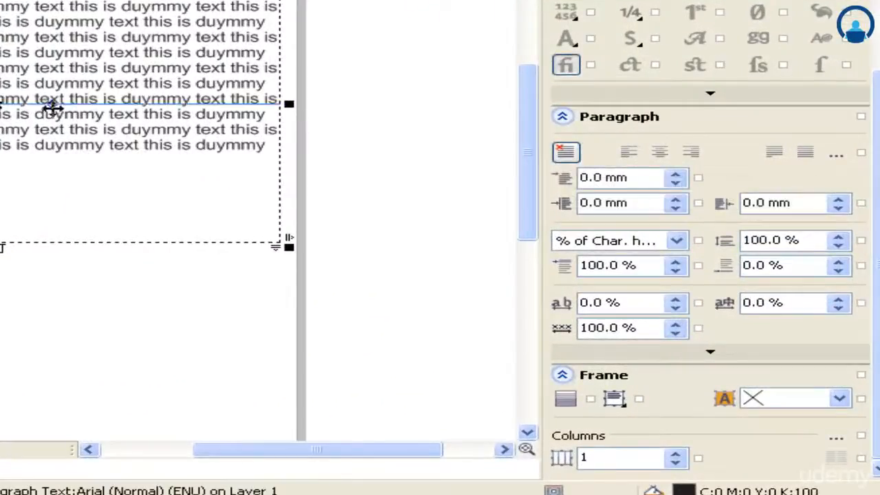
double_click(199, 120)
key(ctrl+a)
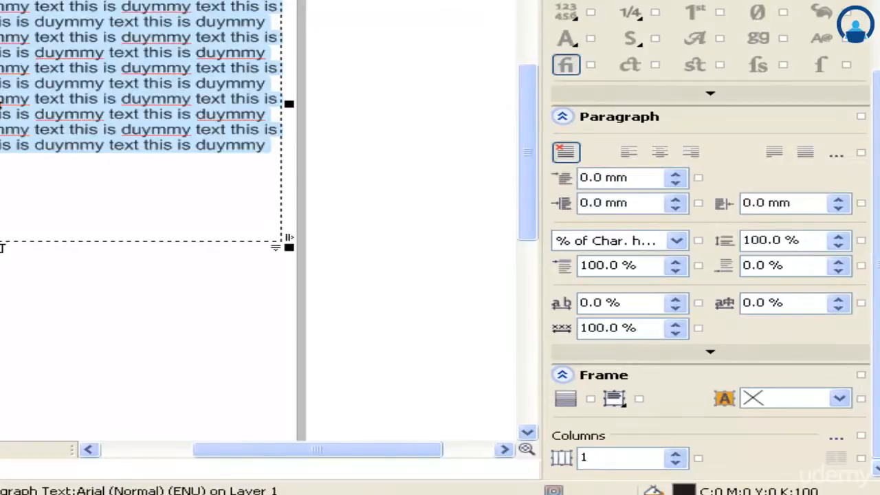
click(633, 157)
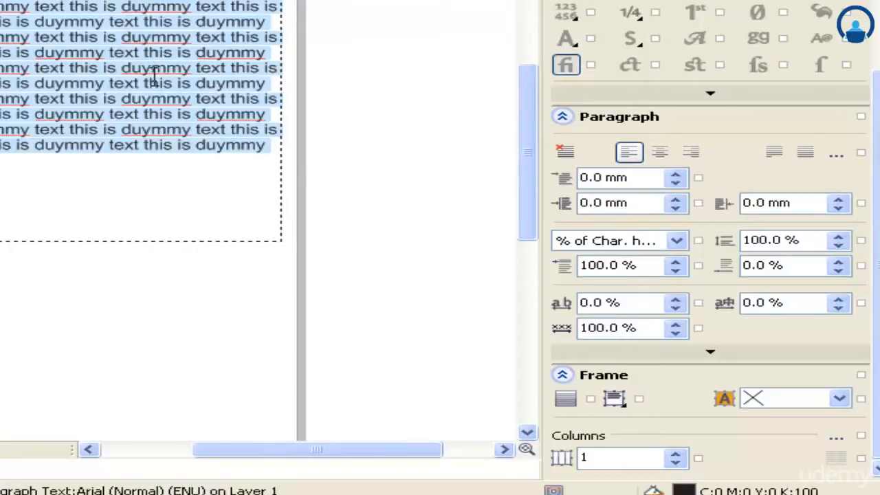
Try center alignment and right alignment on the selected paragraph text
click(660, 153)
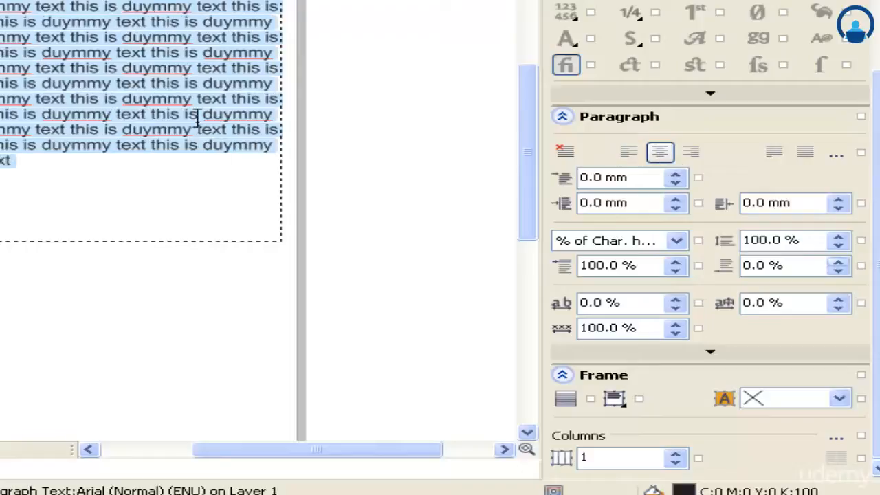
click(691, 153)
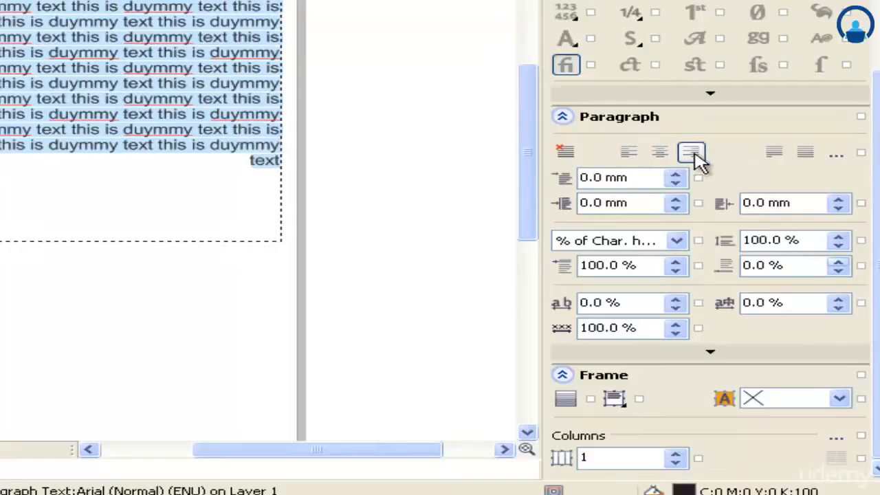
Try full justification on the paragraph text and return it to left alignment
click(775, 153)
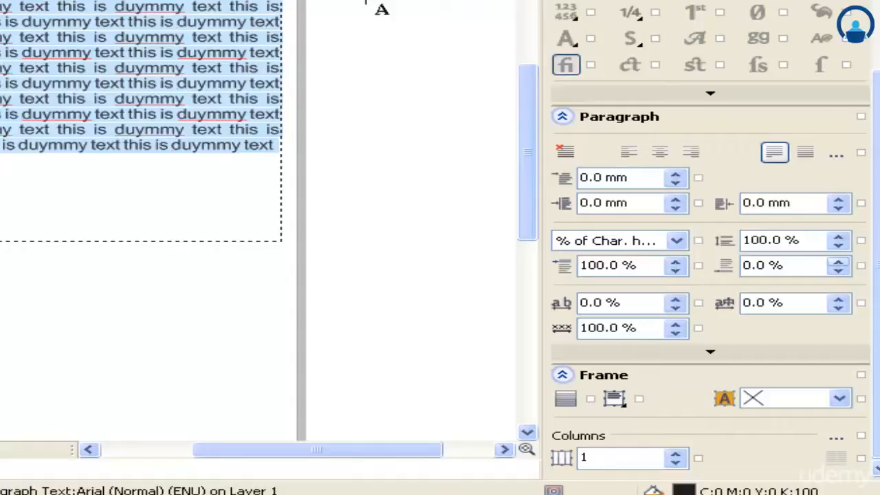
click(629, 152)
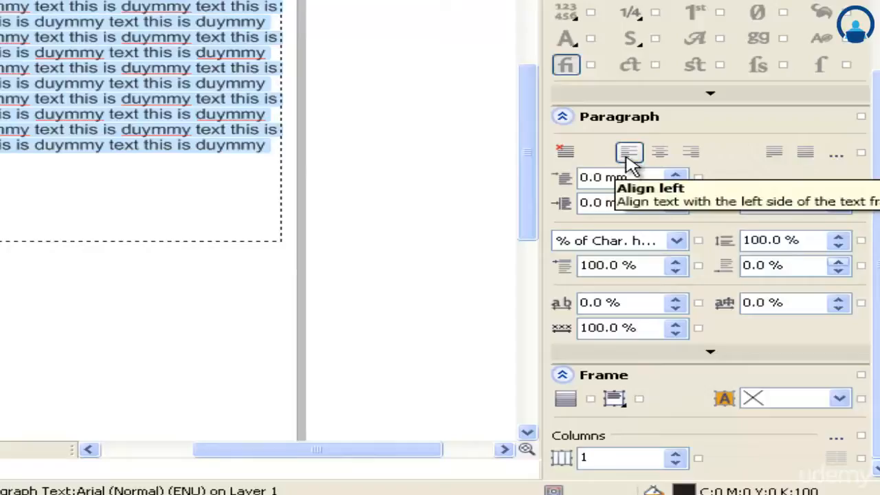
click(274, 105)
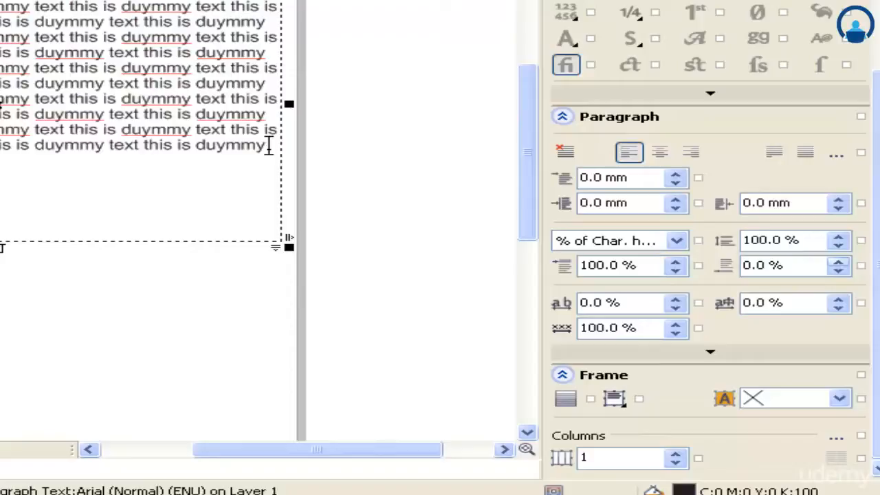
Align all the text in the frame to the right and deselect it
key(ctrl+a)
click(691, 153)
click(691, 153)
click(183, 37)
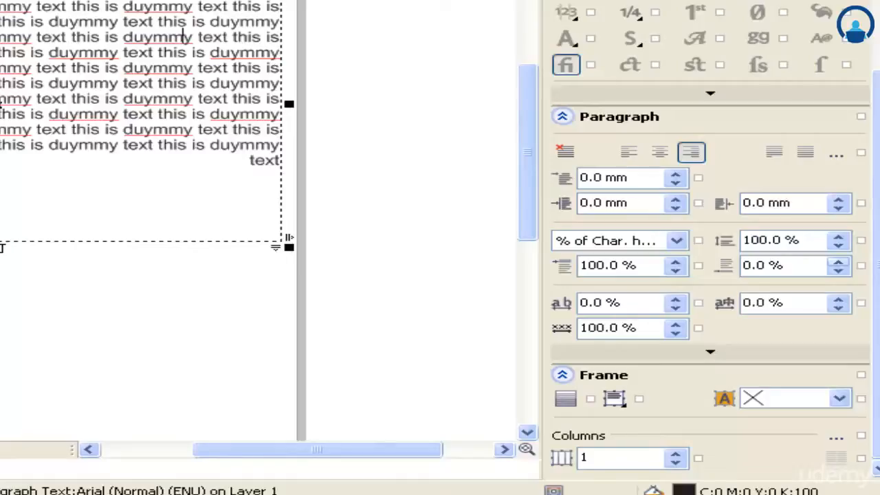
Apply force justification to all the text and highlight the end of its last line
key(ctrl+a)
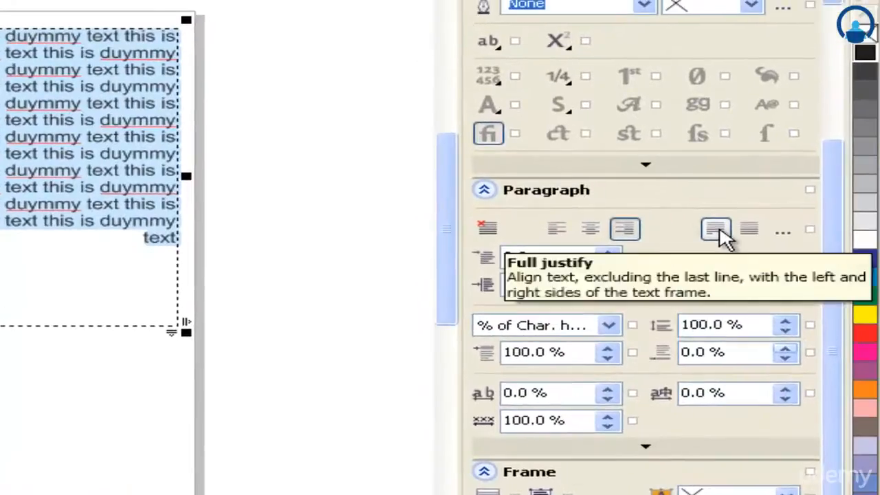
click(733, 211)
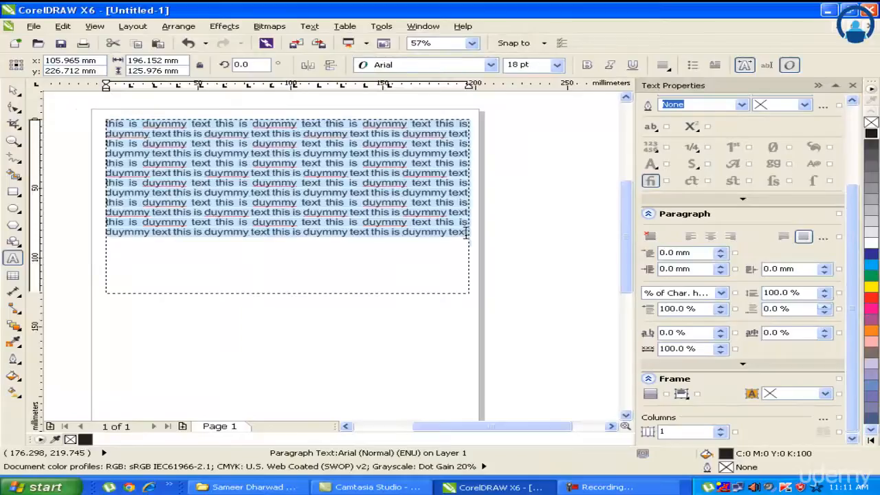
click(234, 232)
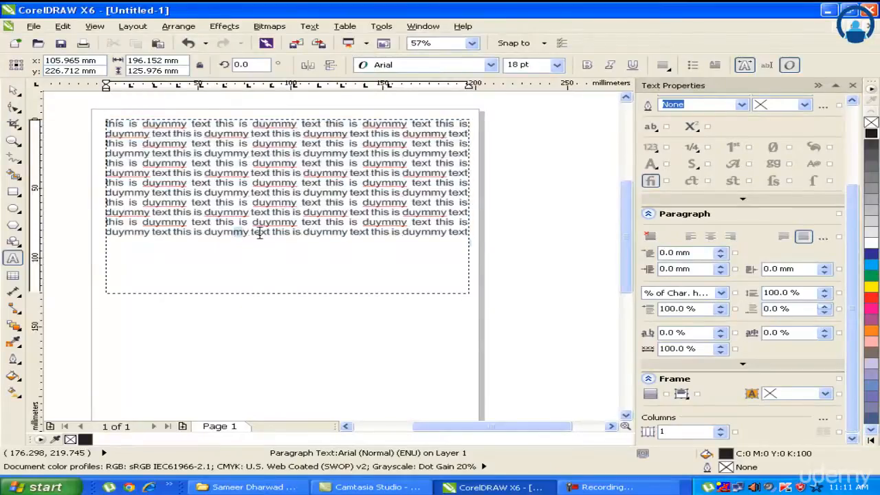
drag(436, 234, 465, 234)
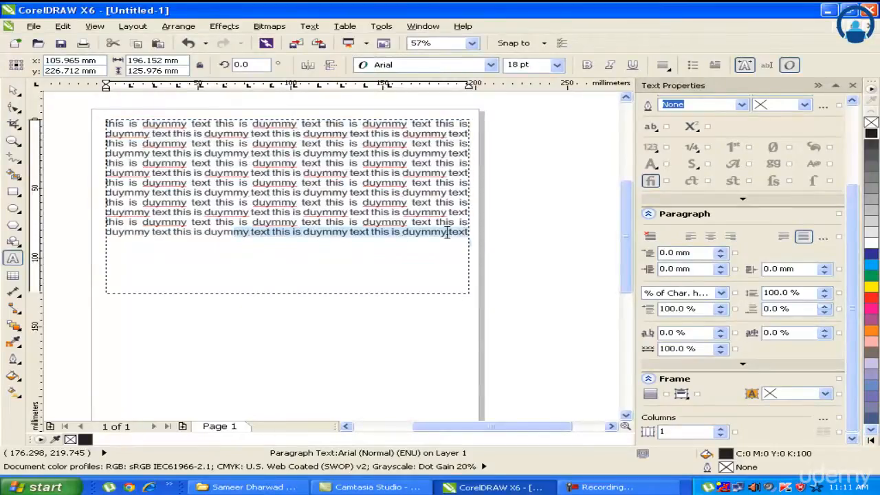
Apply full justification to all the text and delete the last line's words after its second "duymmy"
key(ctrl+a)
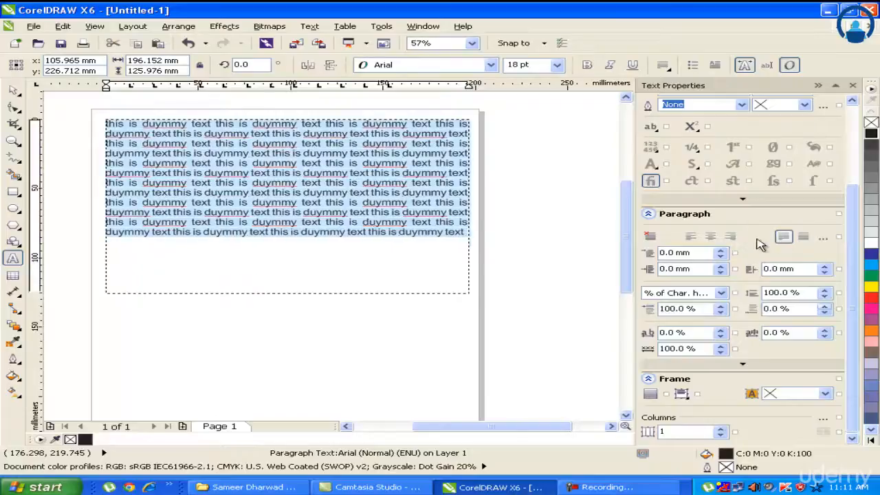
click(779, 239)
click(247, 233)
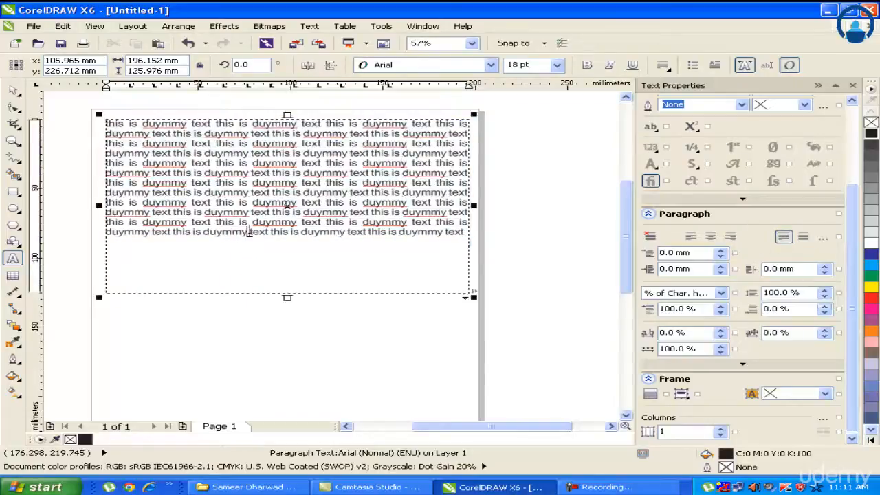
drag(248, 233, 465, 234)
key(Delete)
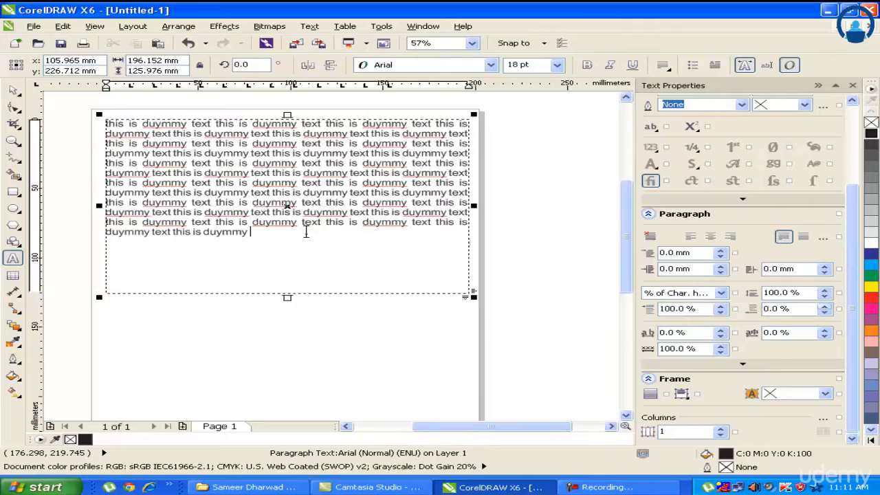
key(ctrl+a)
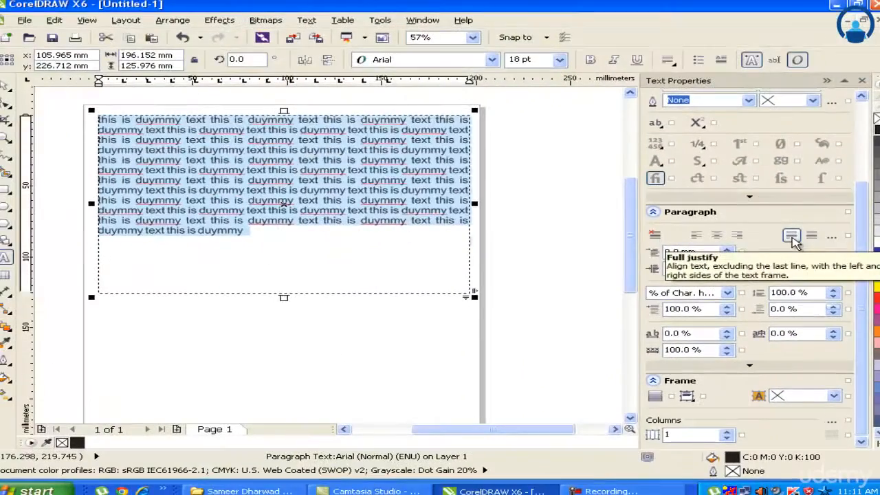
click(791, 236)
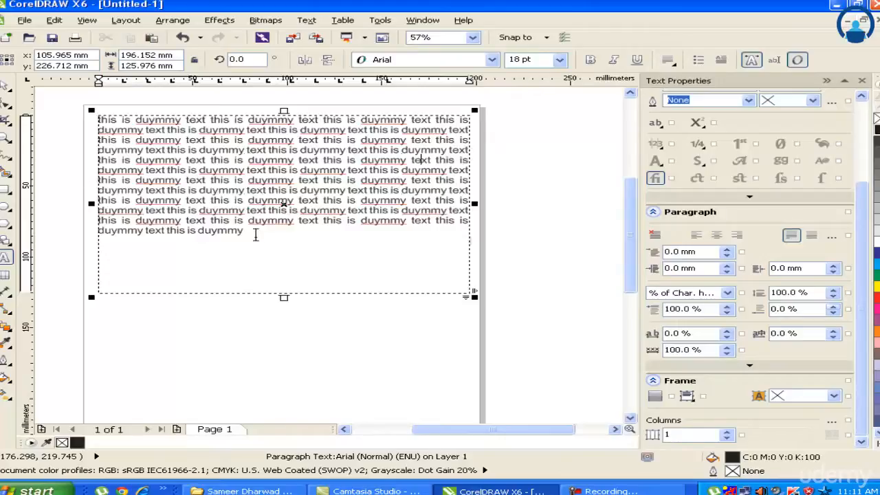
Try force justification on all the text with the shortened last line
key(ctrl+a)
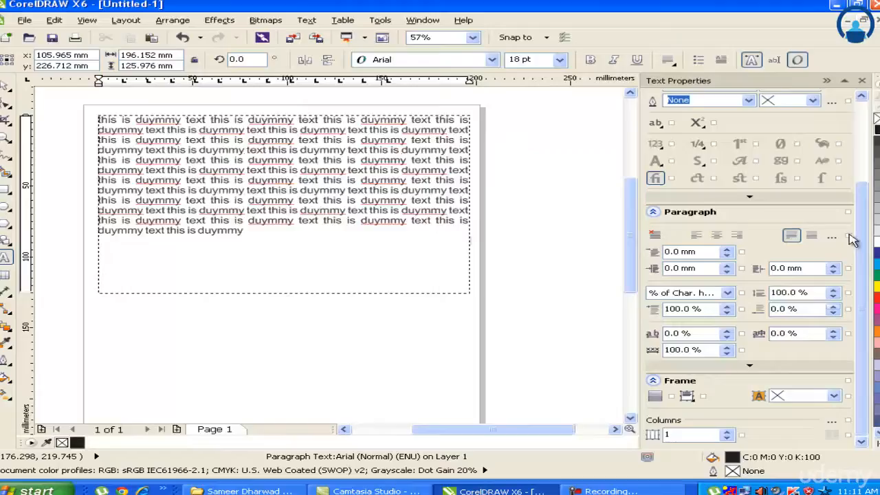
click(814, 236)
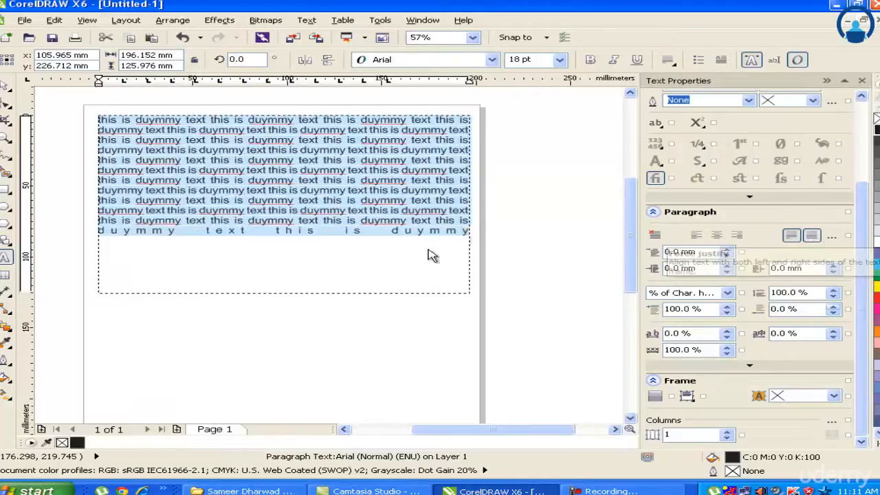
click(368, 234)
key(Escape)
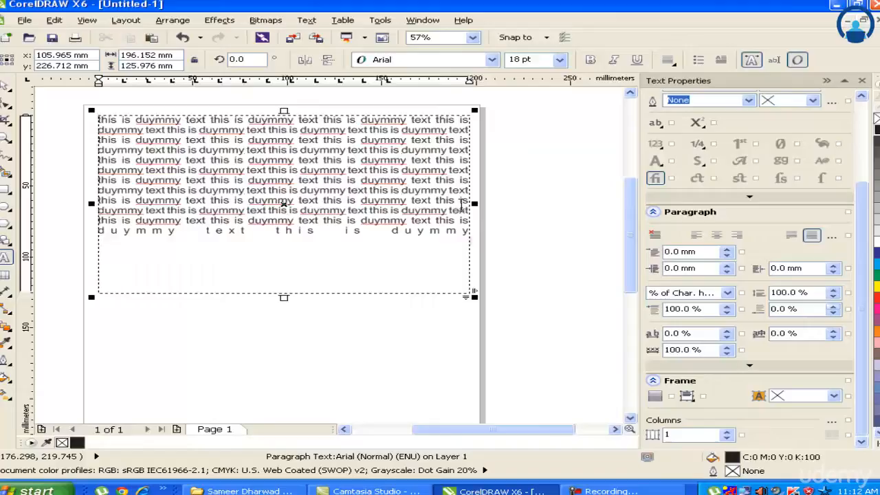
Switch all the paragraph text back to full justification
key(ctrl+a)
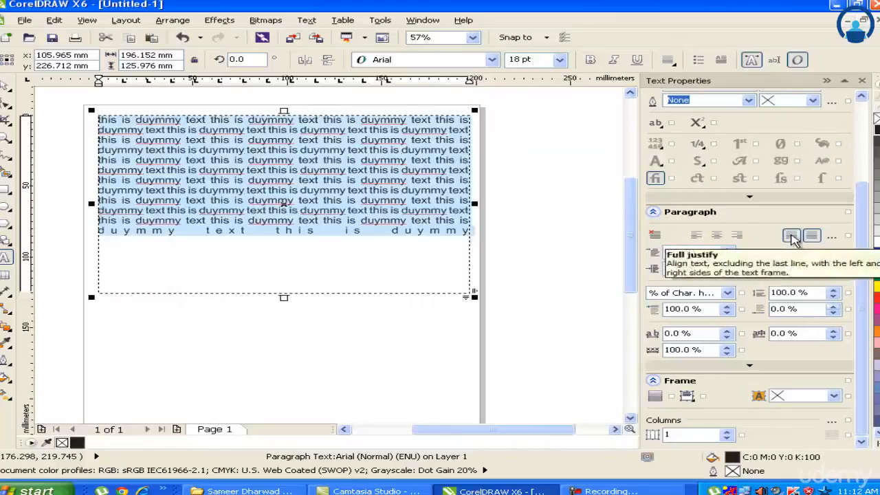
click(793, 237)
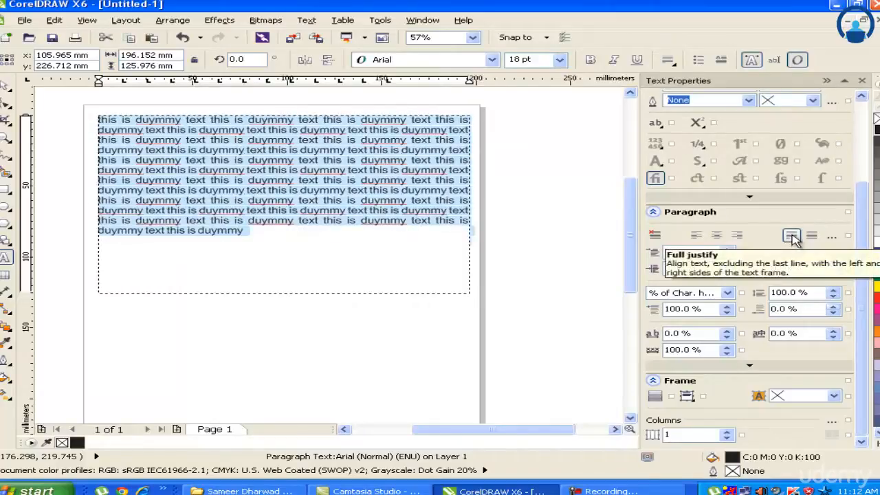
Open the justification spacing settings for the paragraph text, review the word and character spacing options, and cancel without changes
click(835, 238)
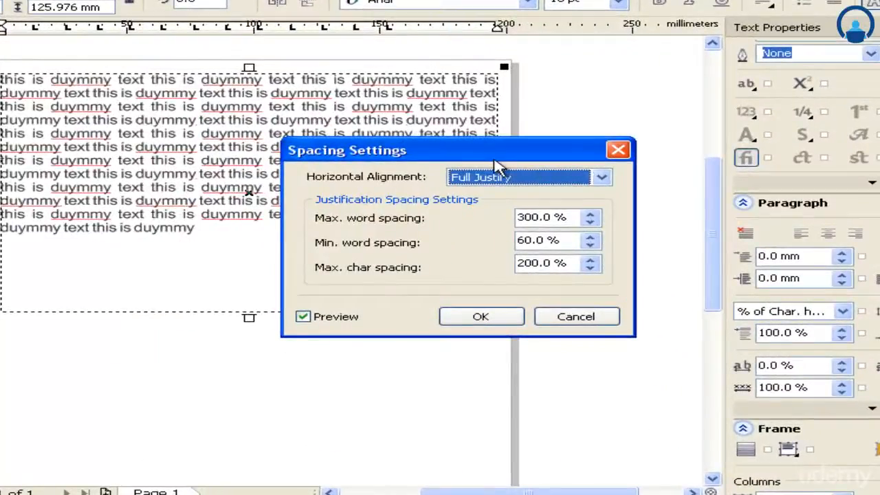
drag(495, 159, 703, 134)
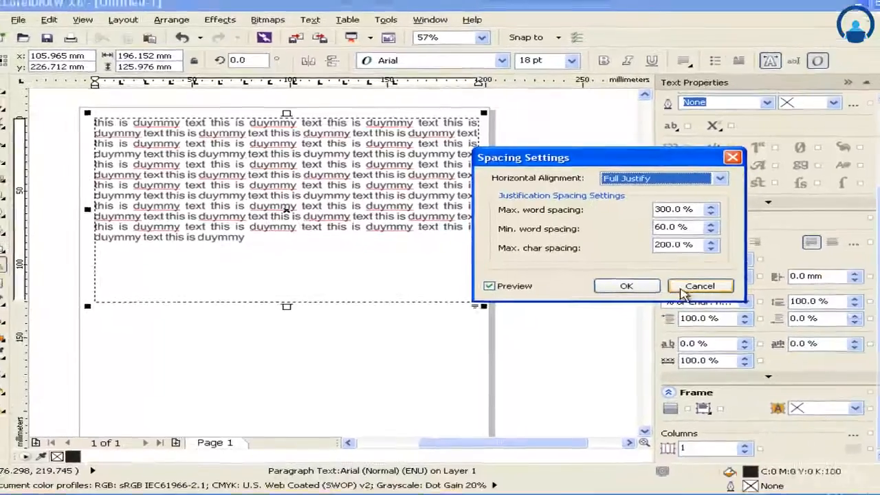
click(722, 304)
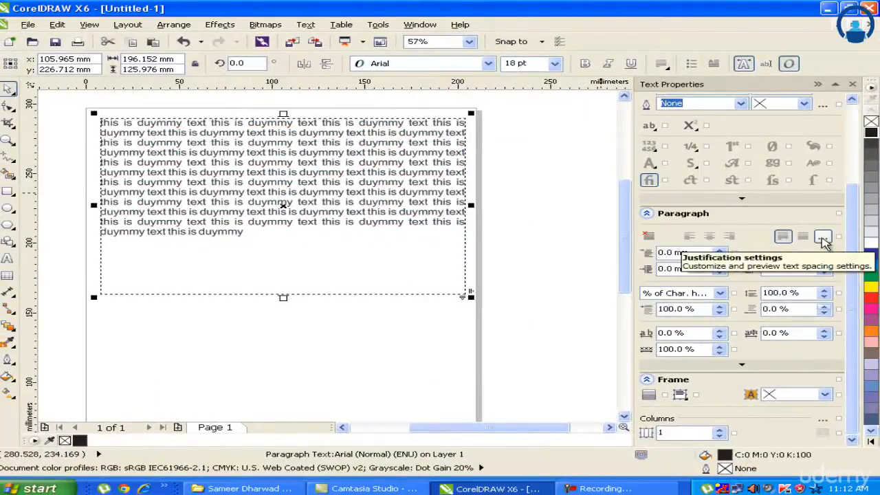
click(824, 238)
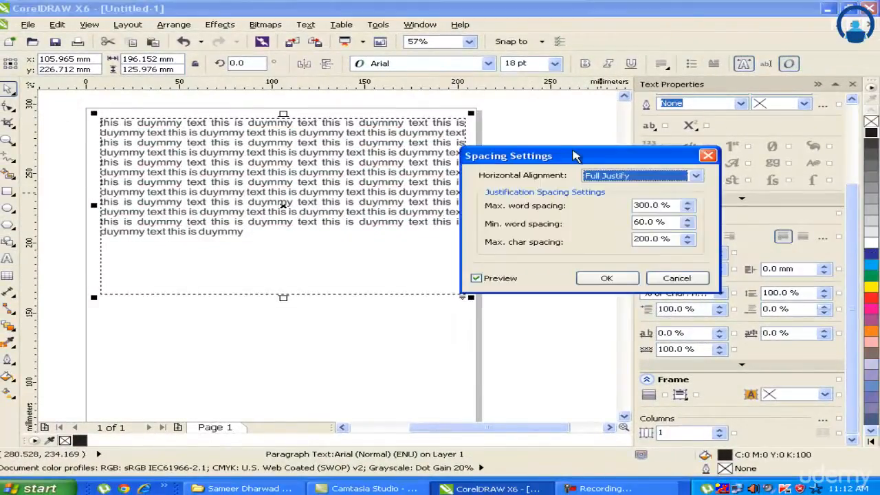
drag(576, 154, 614, 160)
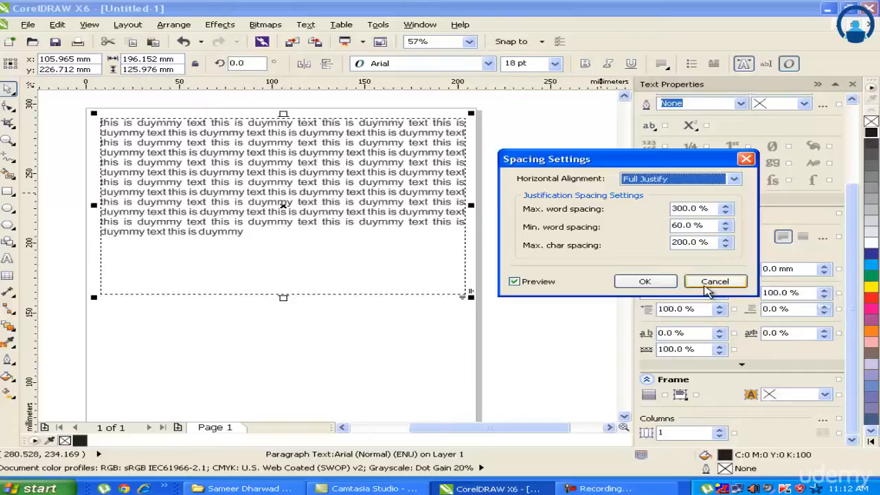
click(714, 282)
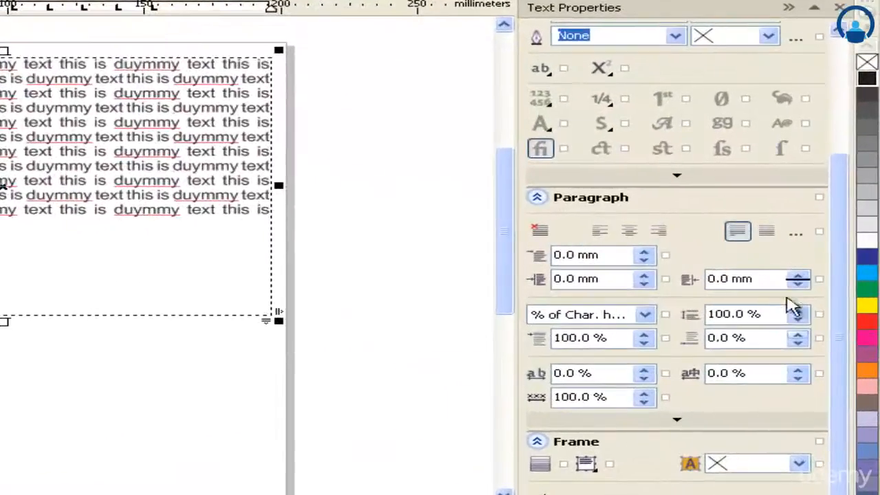
Try left and center horizontal alignment in the spacing settings preview, and discard the changes
click(796, 233)
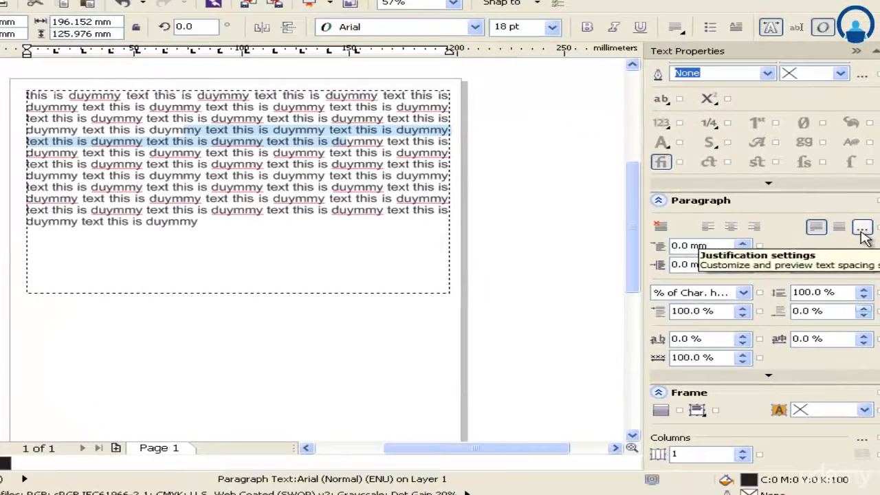
click(782, 231)
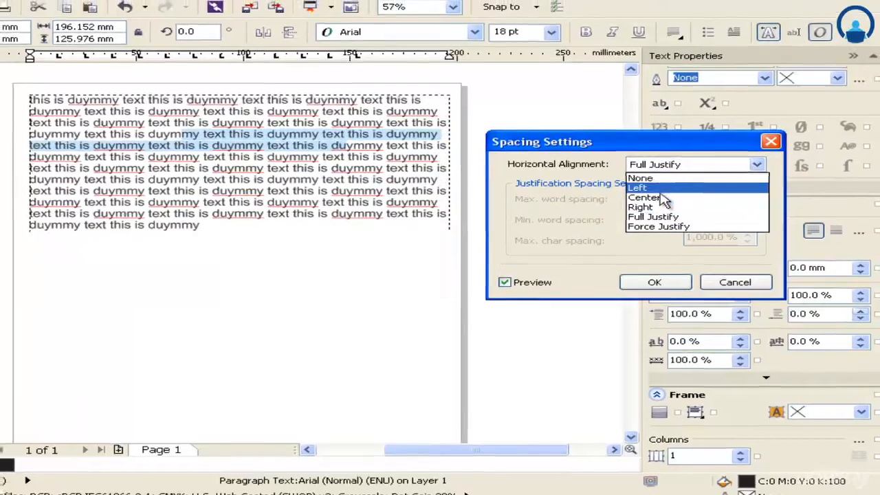
click(668, 185)
click(669, 177)
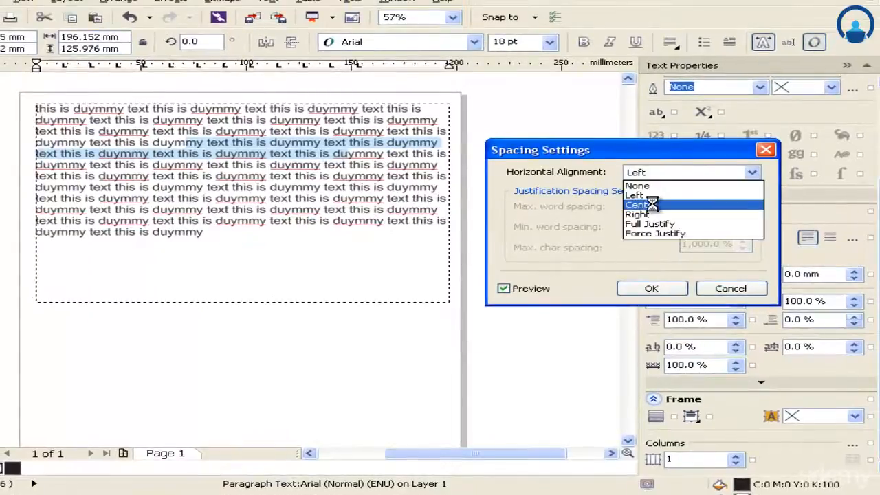
click(656, 207)
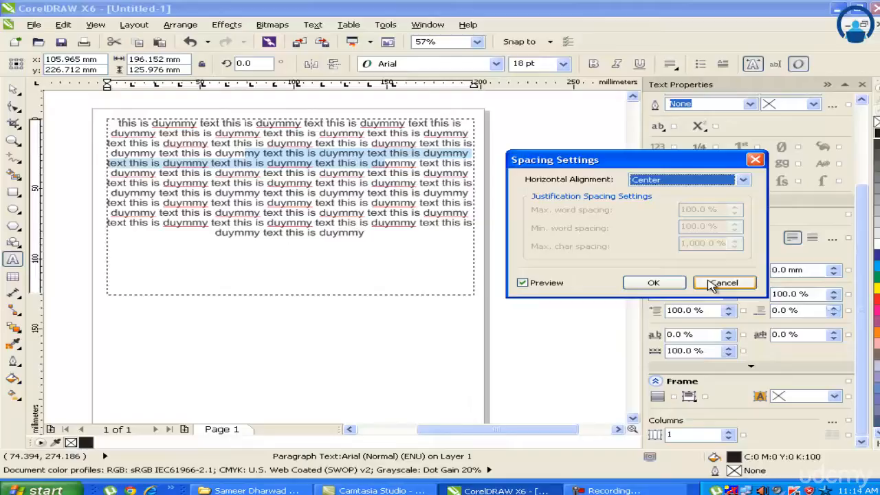
click(711, 286)
Extend the paragraph text frame downward to a height of about 186 mm
key(ctrl+space)
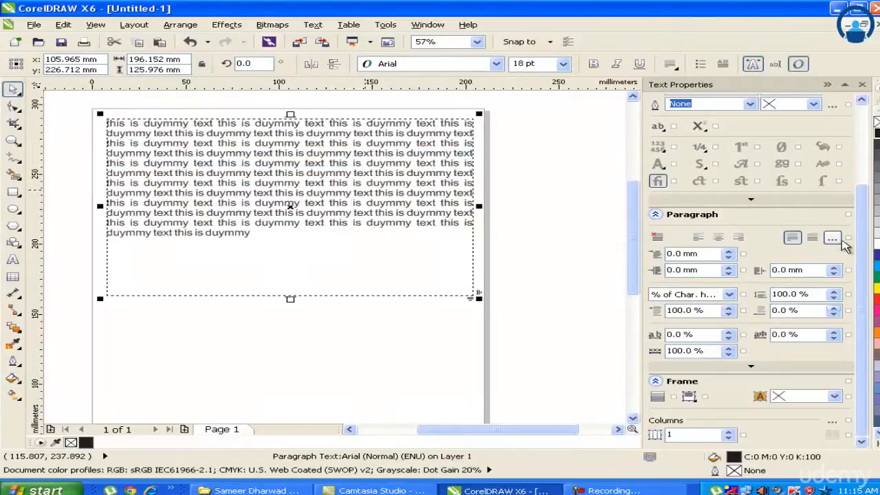
double_click(363, 181)
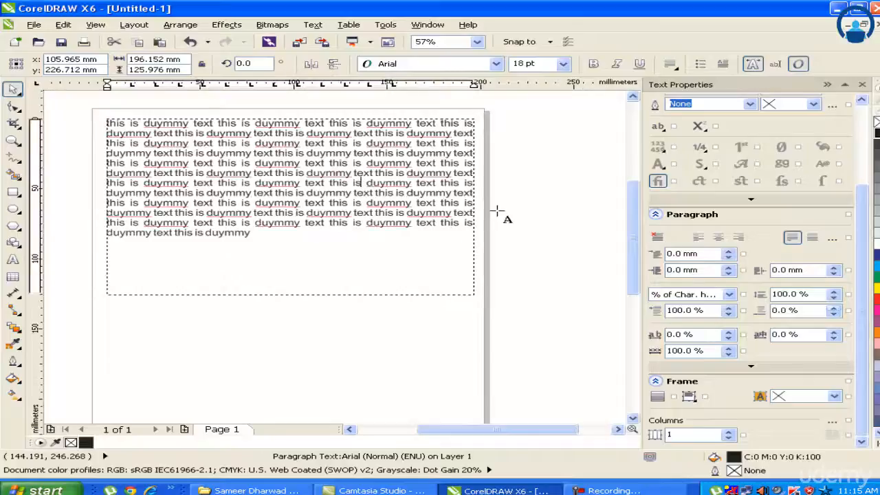
key(ctrl+a)
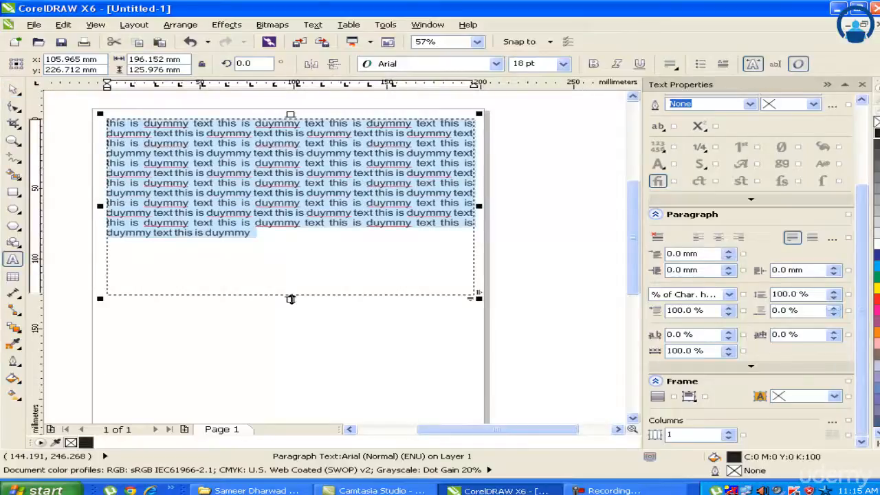
click(273, 372)
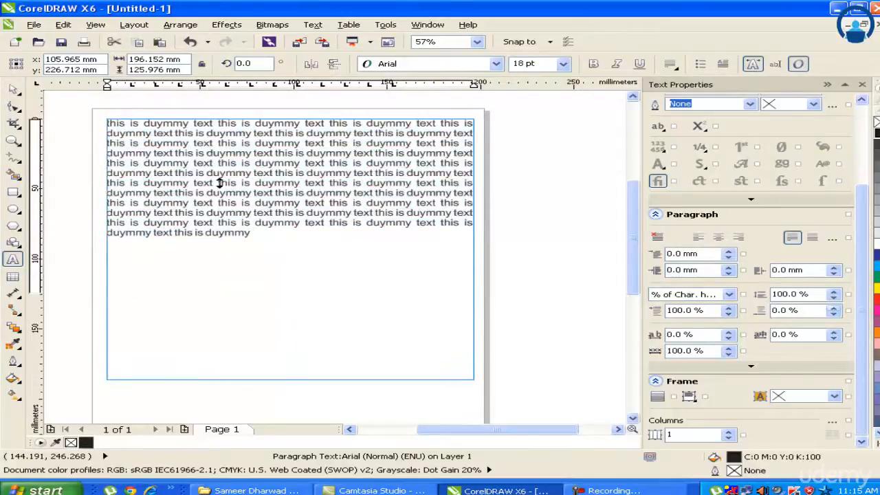
Split the text into three paragraphs, ending the second one with the word "text"
click(288, 162)
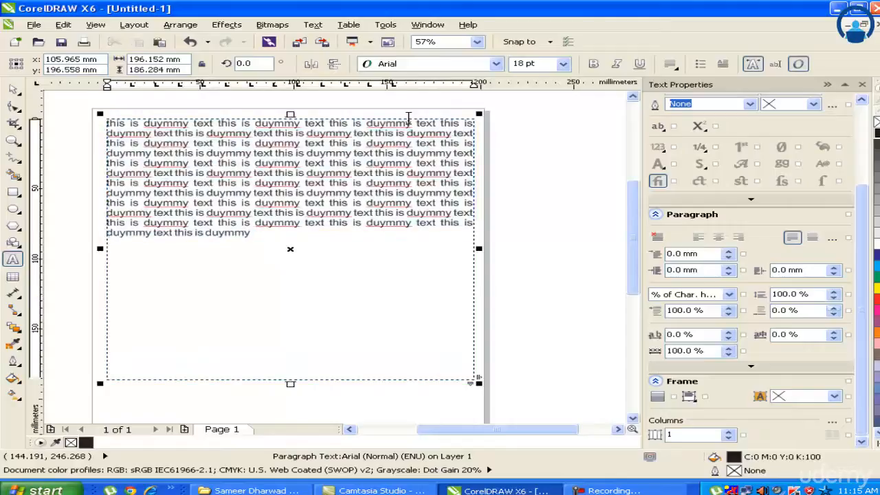
key(Return)
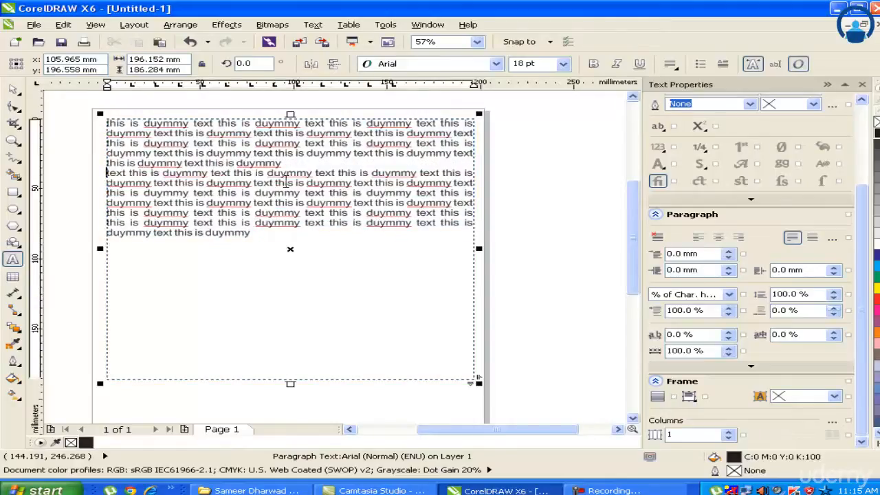
click(308, 193)
key(Return)
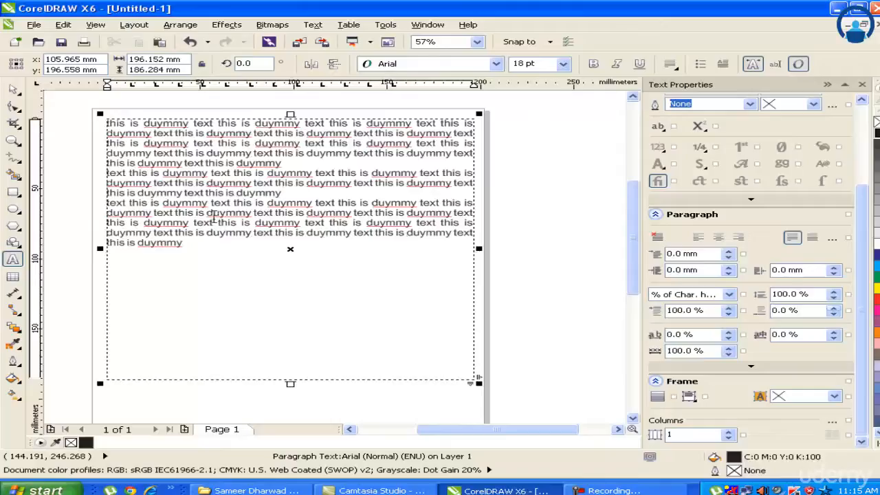
key(BackSpace)
click(321, 153)
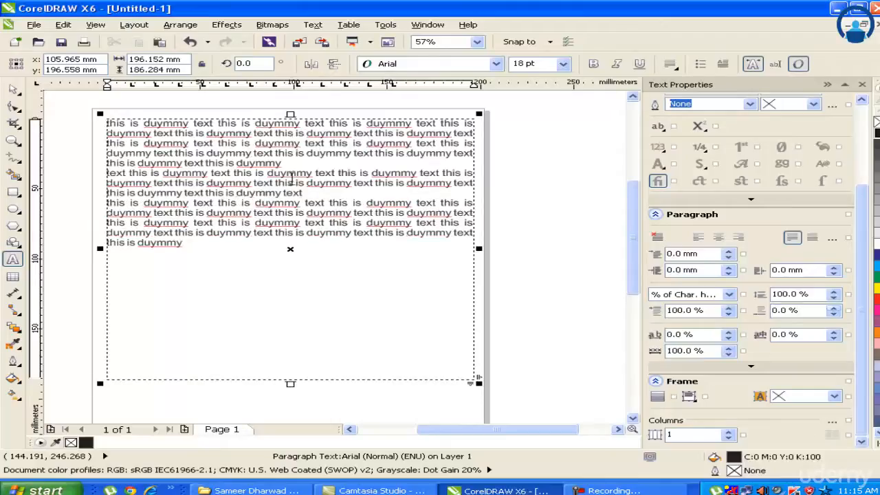
Select all the text and gradually increase its first line indent to 3.4 mm
key(ctrl+a)
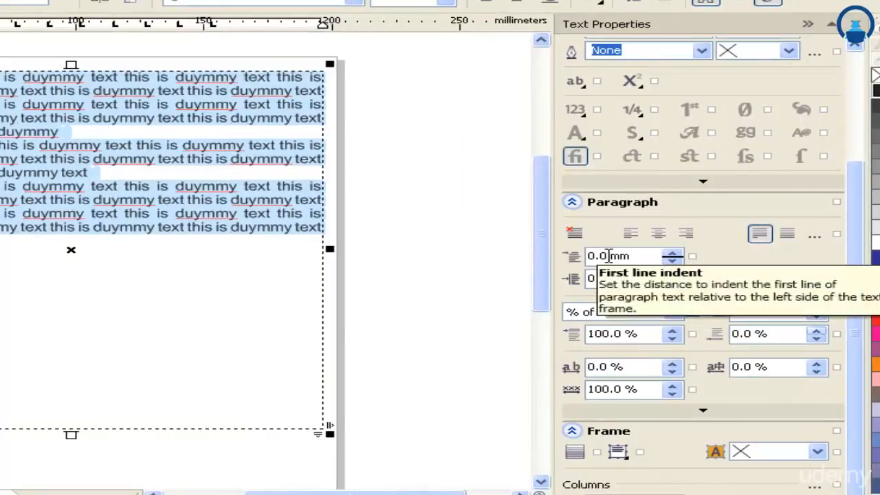
click(672, 253)
click(673, 253)
click(673, 252)
click(673, 252)
click(673, 252)
click(673, 252)
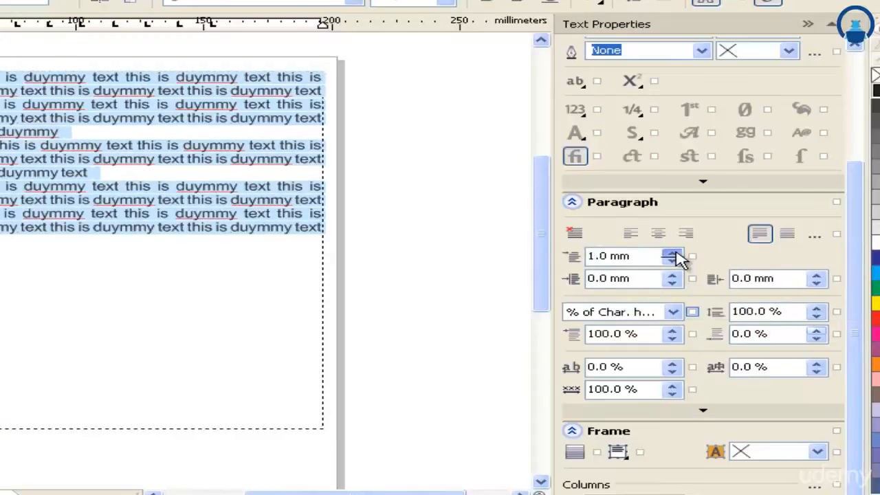
click(673, 253)
click(673, 252)
click(672, 253)
click(673, 253)
click(672, 253)
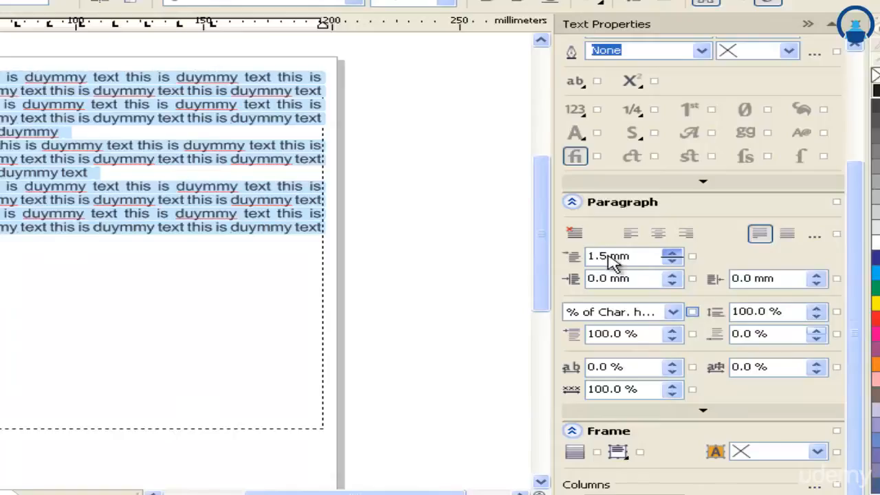
scroll(611, 260, up, 2)
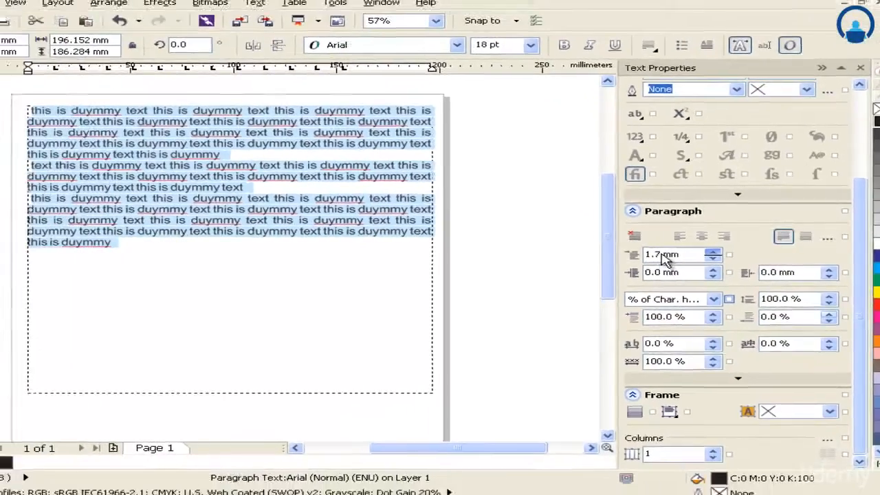
scroll(663, 259, up, 3)
scroll(662, 260, up, 3)
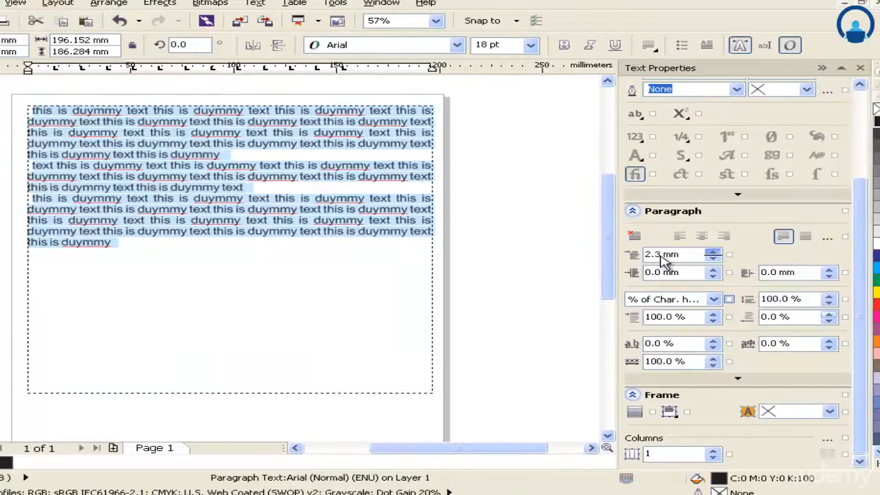
scroll(681, 253, up, 1)
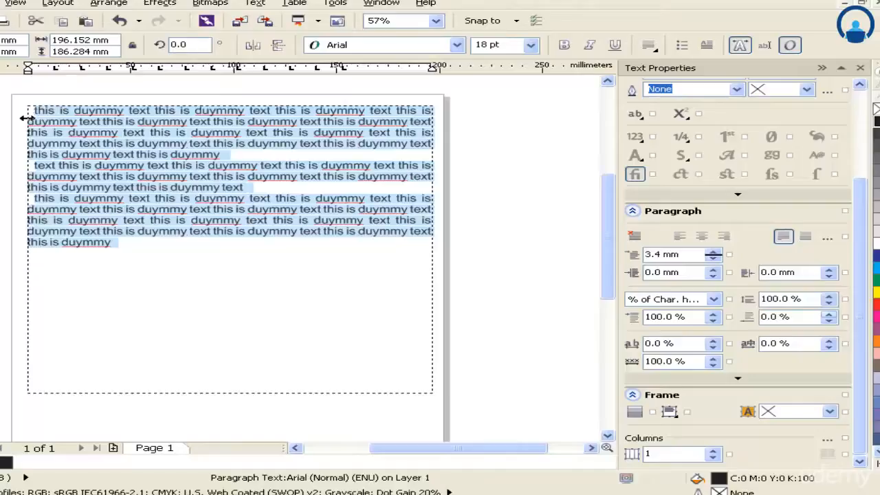
Set the first line indent of all three paragraphs to 10 mm
drag(659, 254, 619, 253)
text(10)
key(Return)
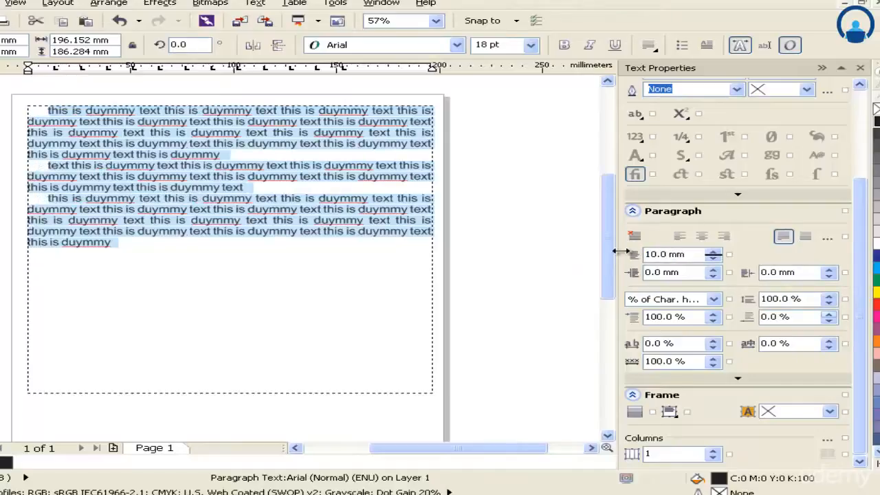
Reselect all the text, set its first line indent to 20 mm, and deselect it
click(40, 110)
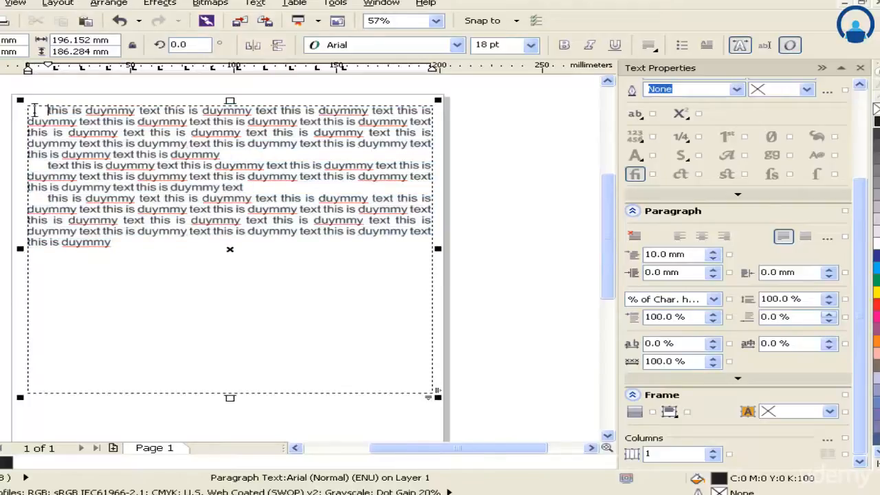
key(ctrl+a)
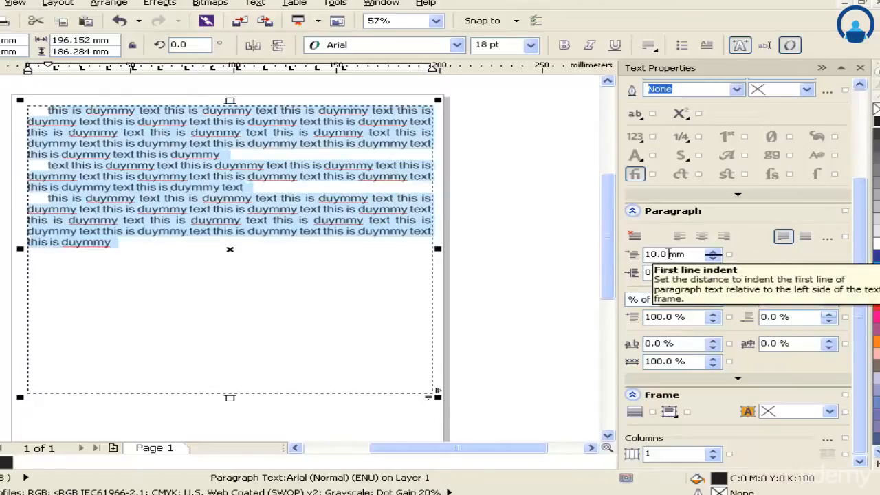
drag(669, 255, 626, 252)
text(20)
key(Return)
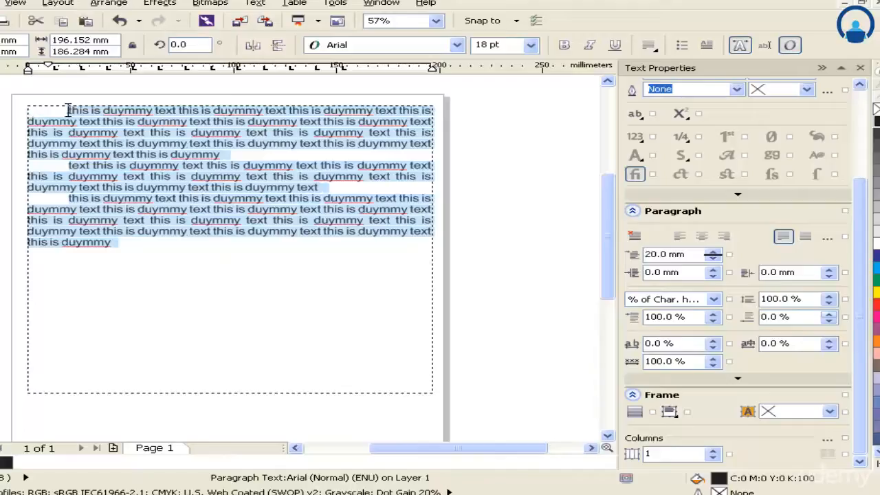
key(Escape)
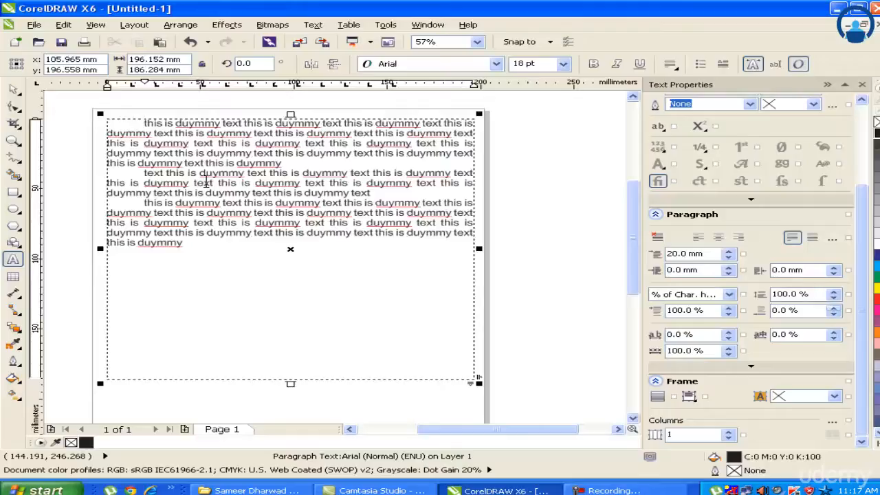
Reset the first line indent of all three paragraphs to 0 mm
key(ctrl+a)
drag(686, 256, 598, 247)
text(0)
key(Return)
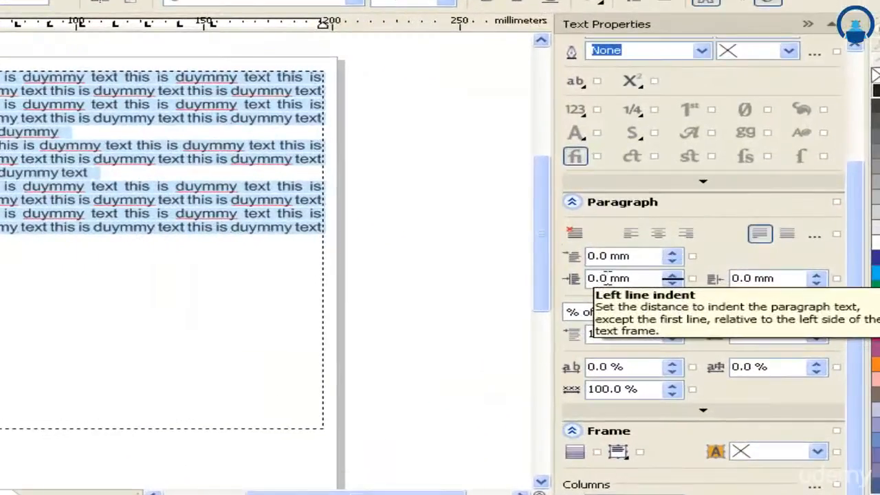
Set the left line indent of all the selected text to 10 mm
double_click(608, 278)
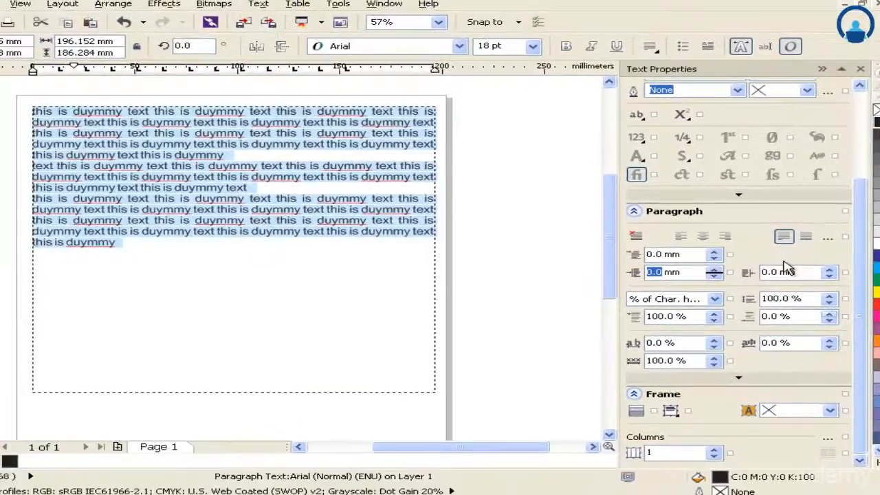
text(10)
key(Return)
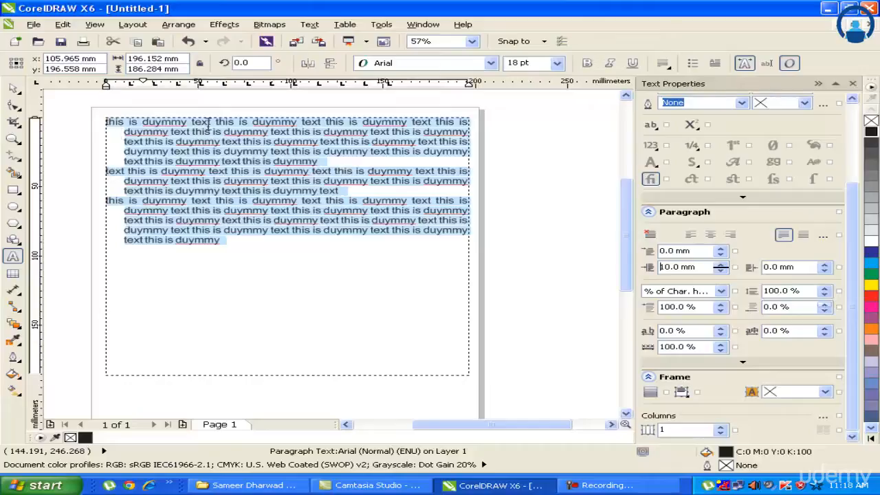
Increase the left line indent of all the selected paragraphs to 20 mm
double_click(677, 268)
text(20)
key(Return)
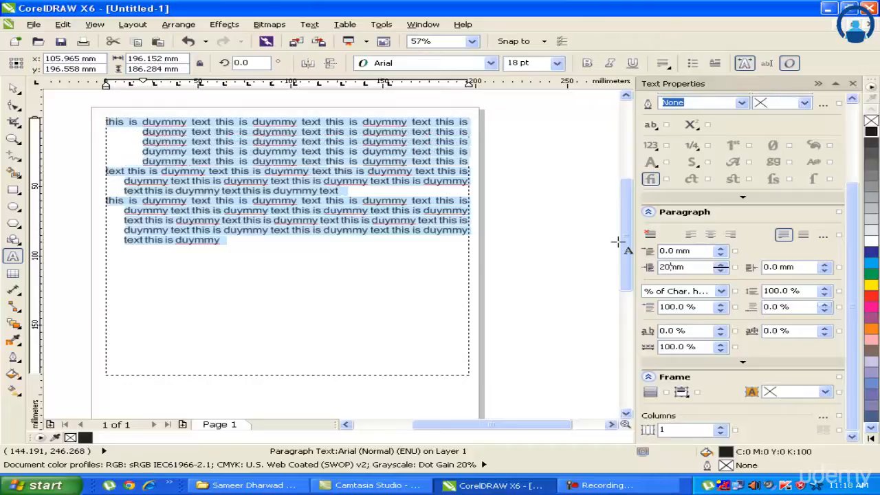